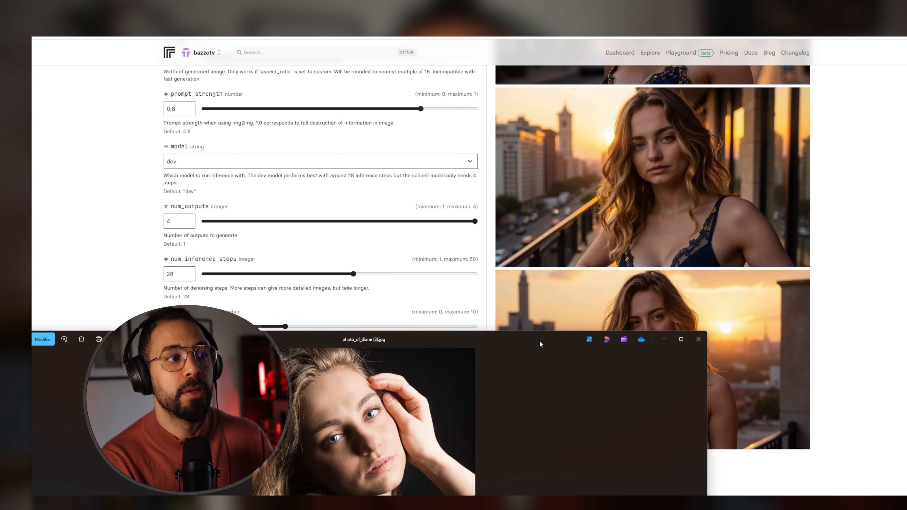
Examine the generated portraits of the woman at sunset alongside the prompt and generation settings
{"action": "left_click_drag", "start_coordinate": [540, 340], "coordinate": [652, 142]}
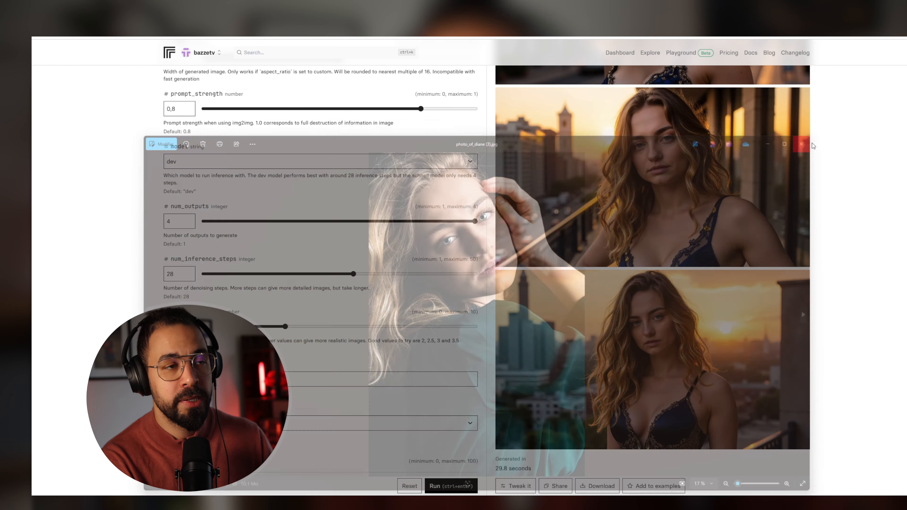
{"action": "scroll", "coordinate": [576, 360], "scroll_direction": "up", "scroll_amount": 10}
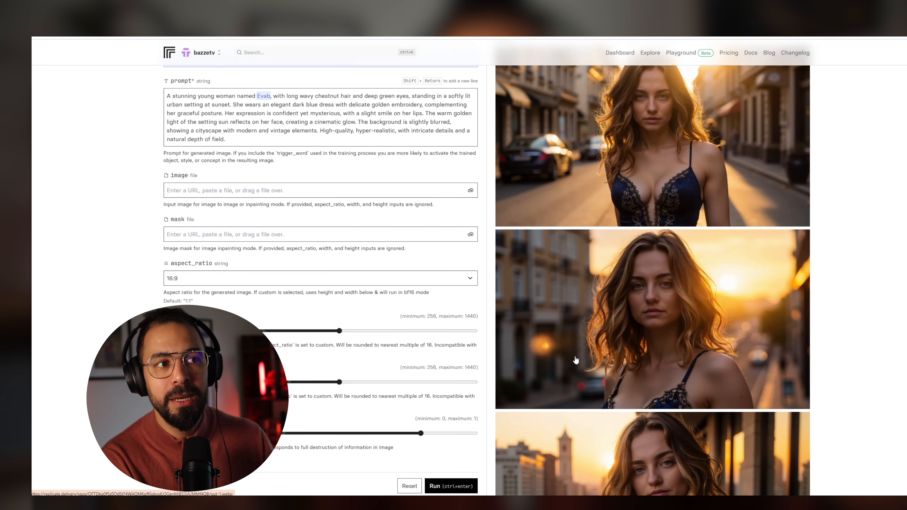
{"action": "scroll", "coordinate": [575, 360], "scroll_direction": "up", "scroll_amount": 3}
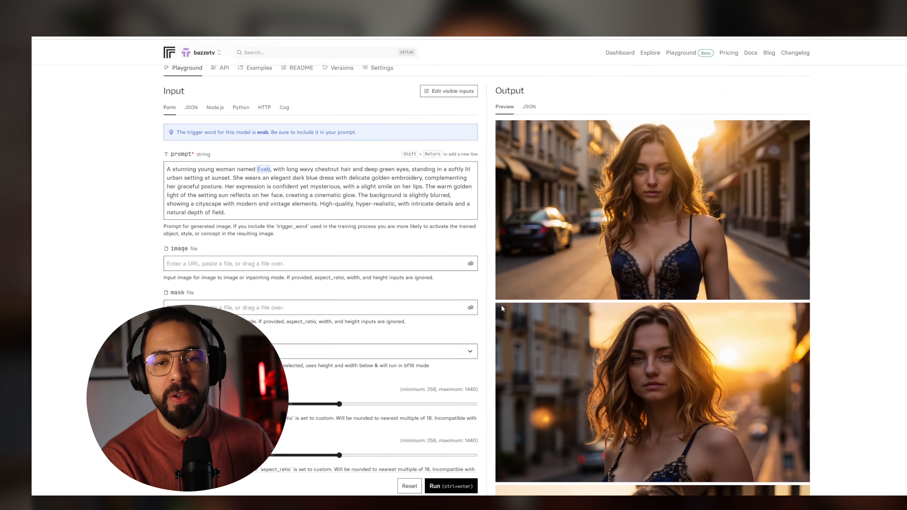
{"action": "scroll", "coordinate": [502, 308], "scroll_direction": "down", "scroll_amount": 9}
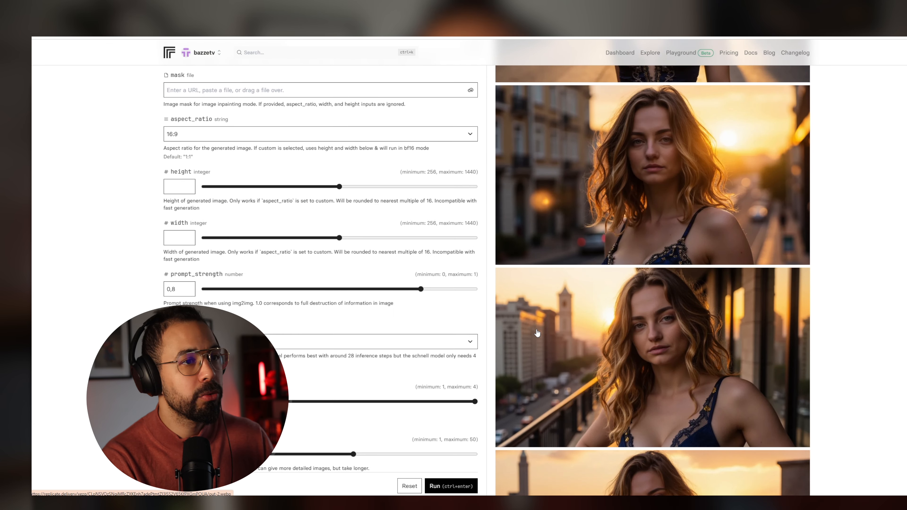
{"action": "scroll", "coordinate": [537, 333], "scroll_direction": "up", "scroll_amount": 12}
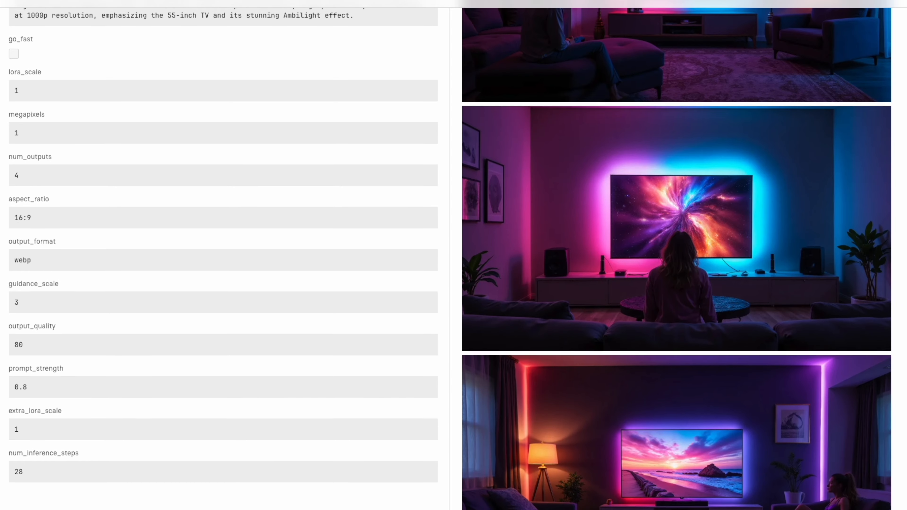
Examine the generated living-room images with the backlit TV alongside their generation parameters
{"action": "scroll", "coordinate": [454, 255], "scroll_direction": "down", "scroll_amount": 1}
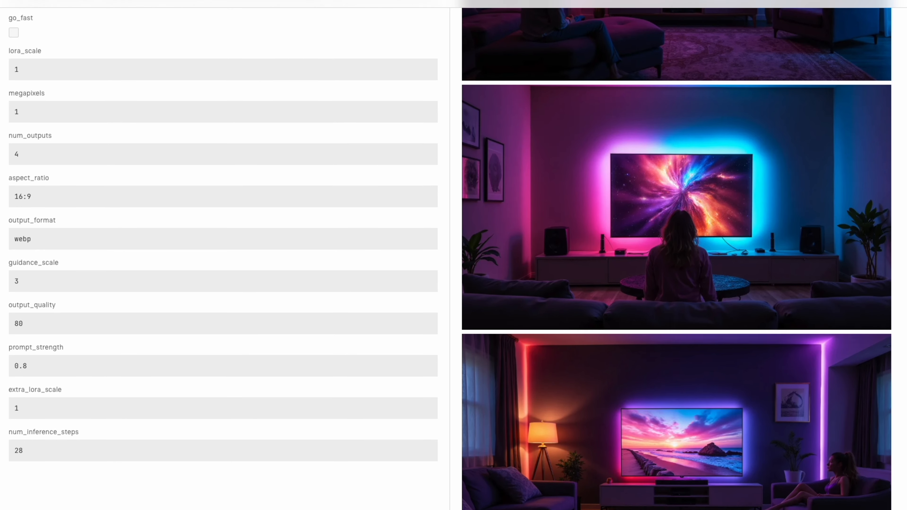
{"action": "scroll", "coordinate": [454, 255], "scroll_direction": "down", "scroll_amount": 3}
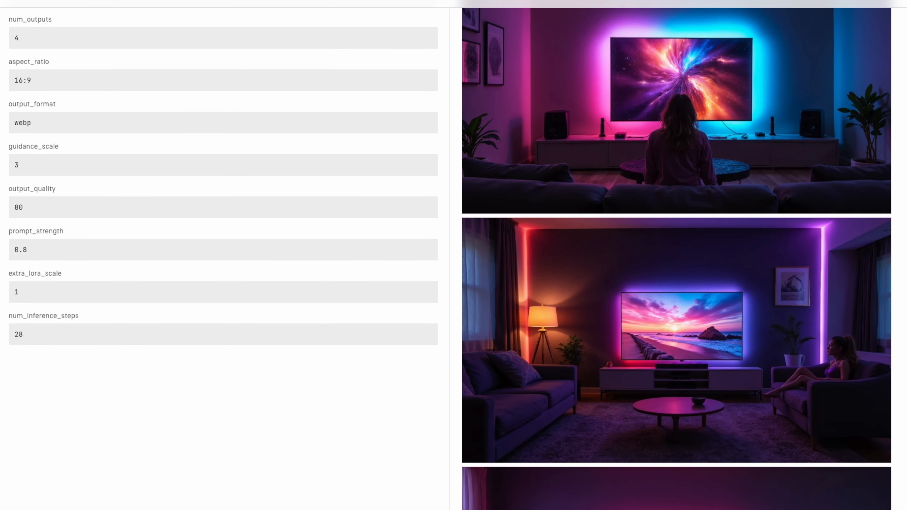
{"action": "scroll", "coordinate": [453, 255], "scroll_direction": "down", "scroll_amount": 5}
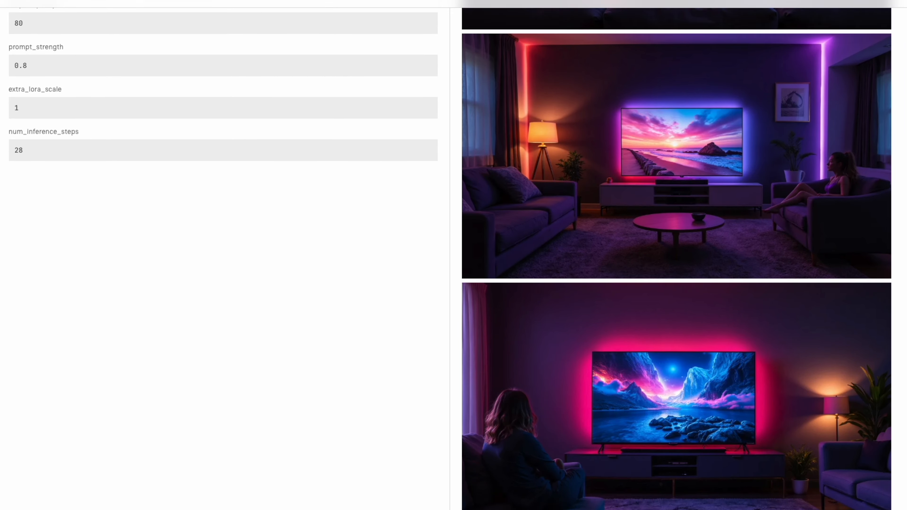
{"action": "scroll", "coordinate": [453, 255], "scroll_direction": "up", "scroll_amount": 1}
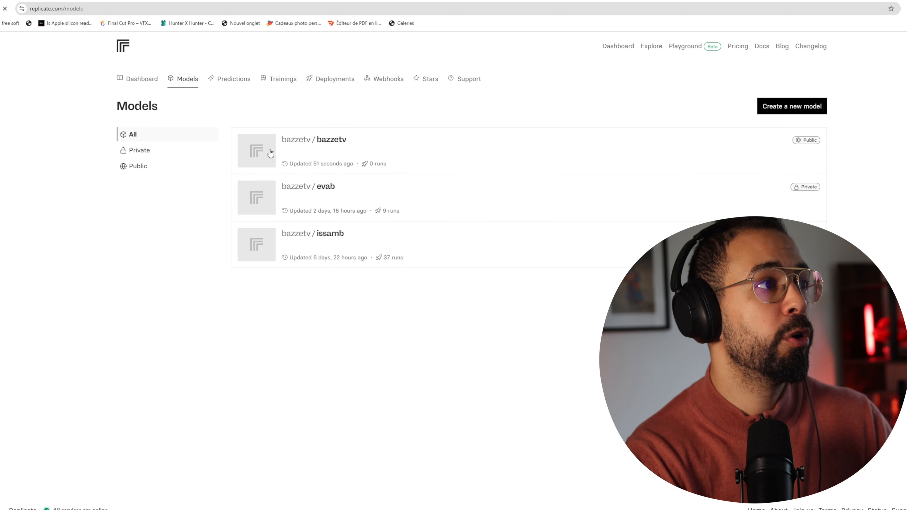
{"action": "triple_click", "coordinate": [312, 142]}
{"action": "left_click", "coordinate": [377, 158]}
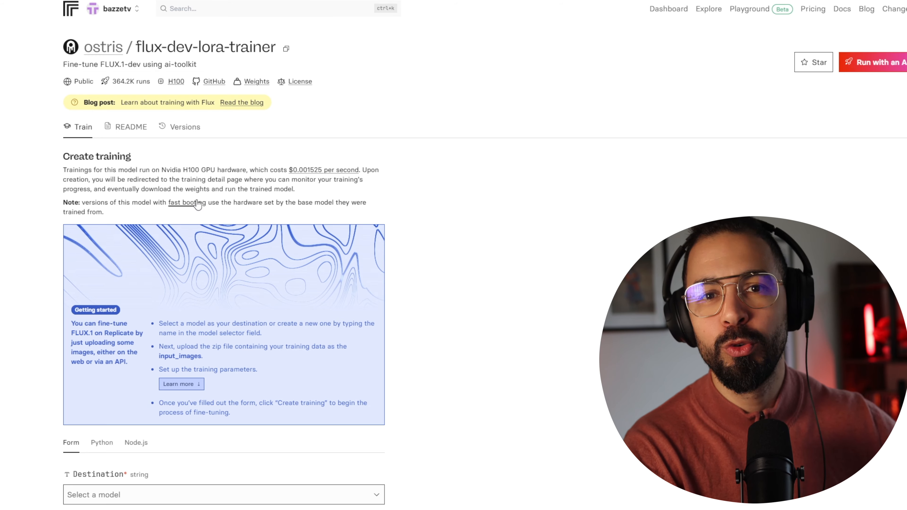
Examine the ostris/flux-dev-lora-trainer page title and its FLUX.1-dev fine-tuning description
{"action": "scroll", "coordinate": [189, 186], "scroll_direction": "down", "scroll_amount": 2}
{"action": "scroll", "coordinate": [164, 143], "scroll_direction": "up", "scroll_amount": 2}
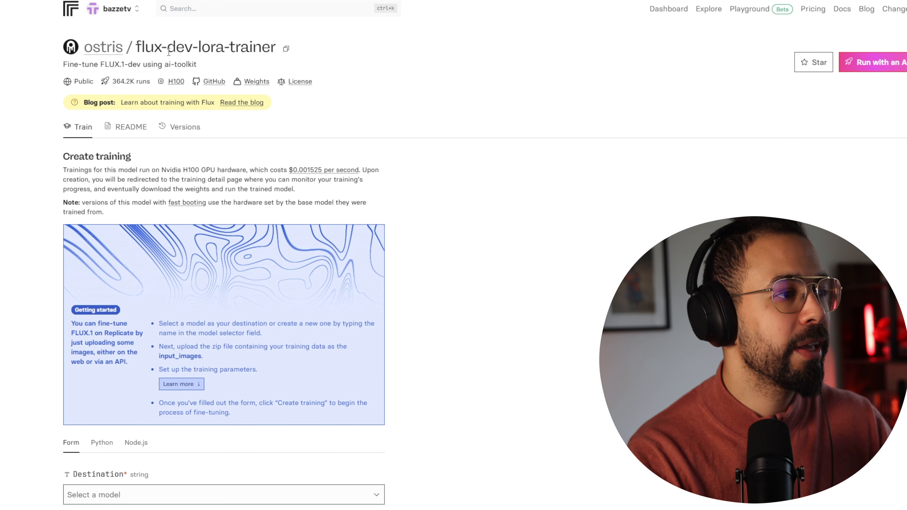
{"action": "left_click_drag", "start_coordinate": [275, 47], "coordinate": [157, 47]}
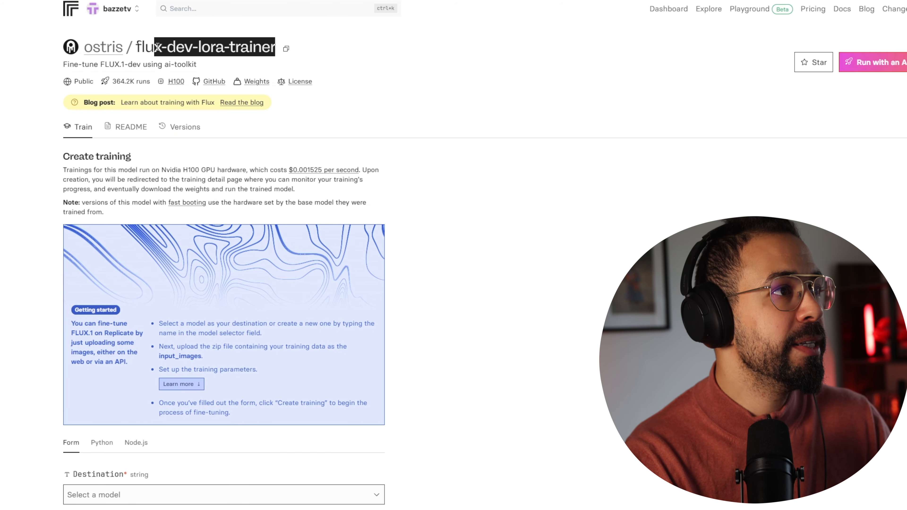
{"action": "left_click", "coordinate": [195, 47]}
{"action": "left_click_drag", "start_coordinate": [193, 47], "coordinate": [224, 47]}
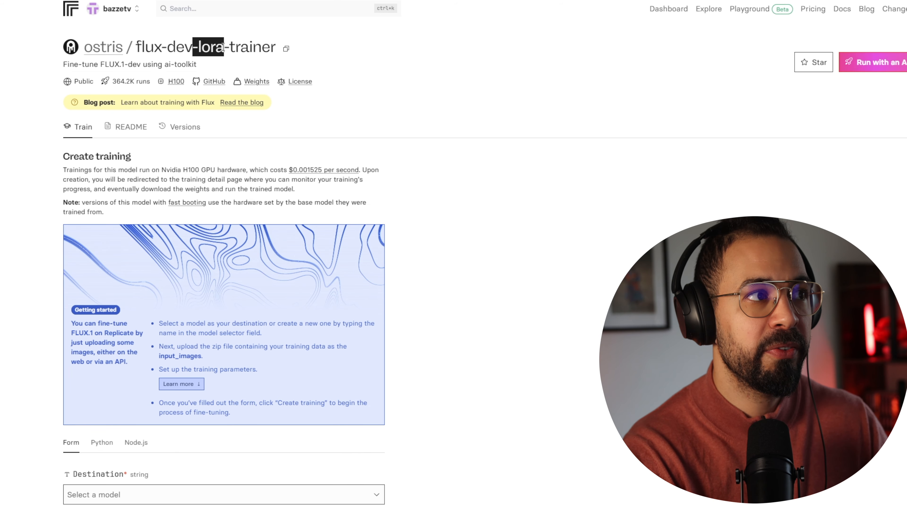
{"action": "double_click", "coordinate": [213, 46]}
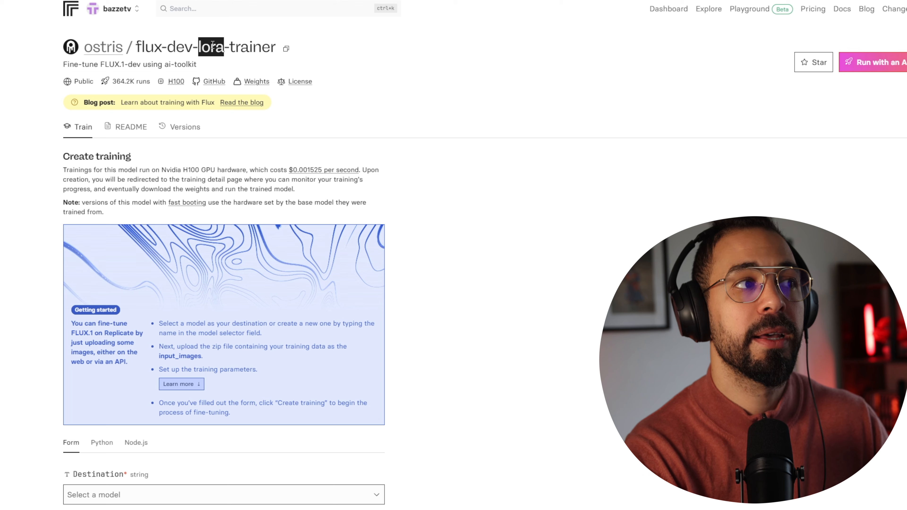
{"action": "left_click_drag", "start_coordinate": [192, 47], "coordinate": [101, 64]}
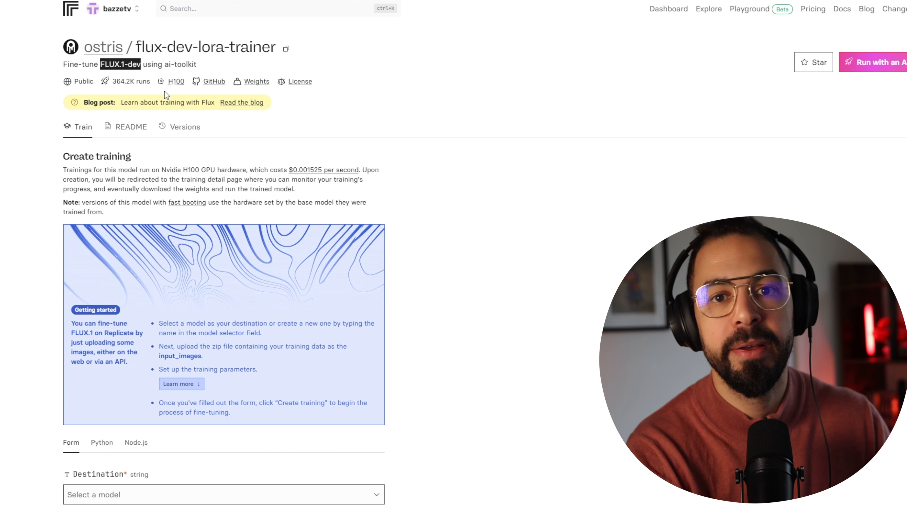
Set the training destination to a new model named bazzetv-test
{"action": "scroll", "coordinate": [42, 205], "scroll_direction": "down", "scroll_amount": 4}
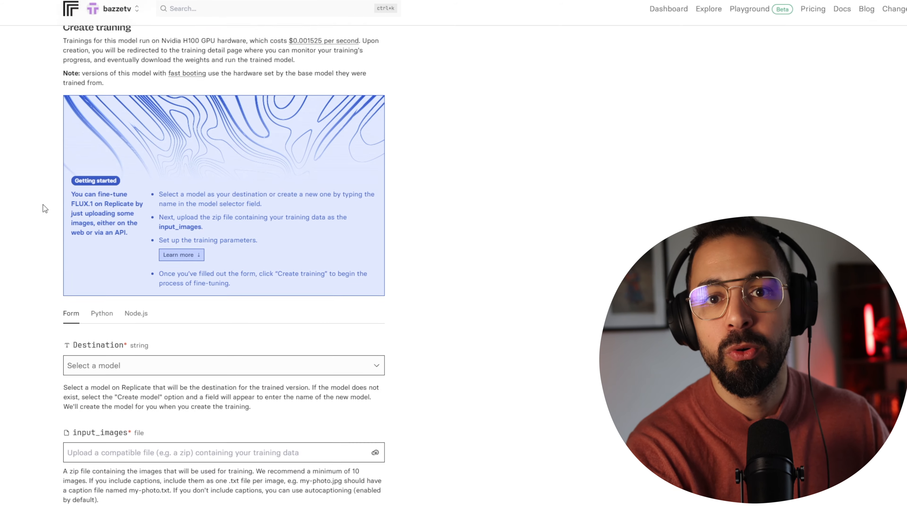
{"action": "scroll", "coordinate": [166, 331], "scroll_direction": "up", "scroll_amount": 1}
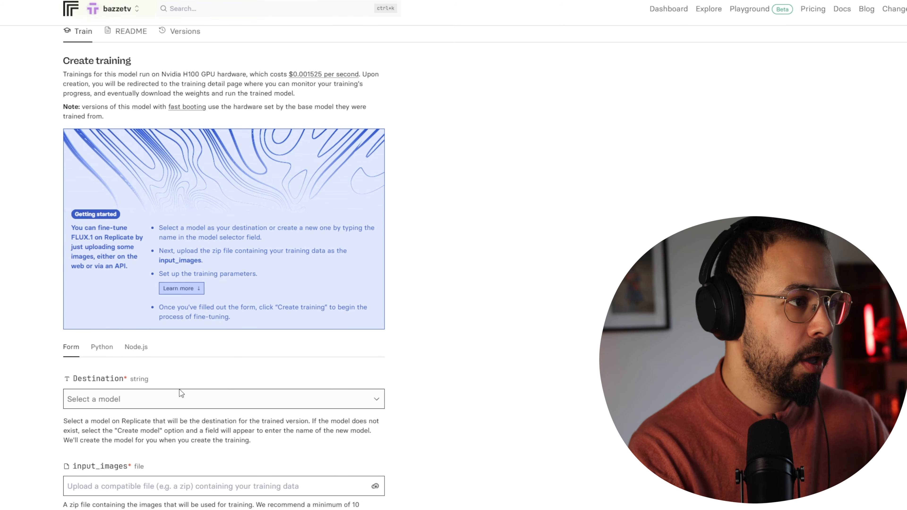
{"action": "left_click", "coordinate": [271, 407]}
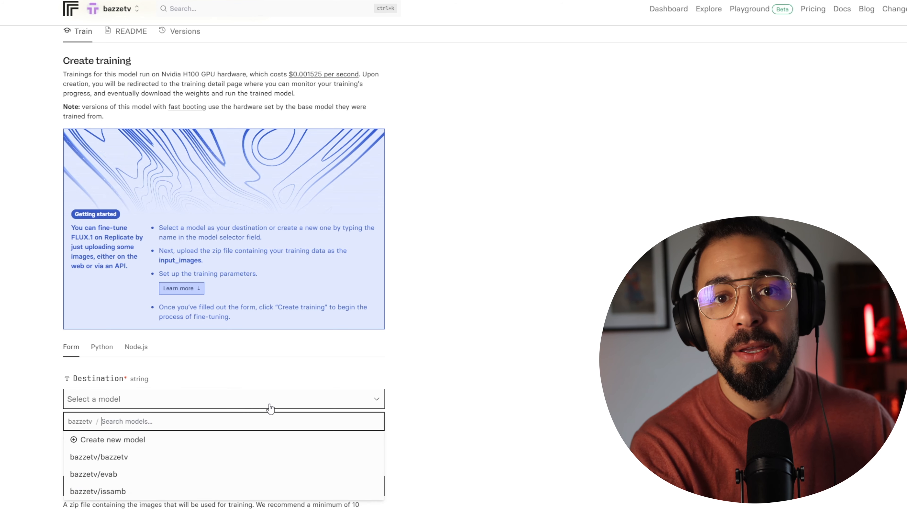
{"action": "left_click", "coordinate": [112, 443]}
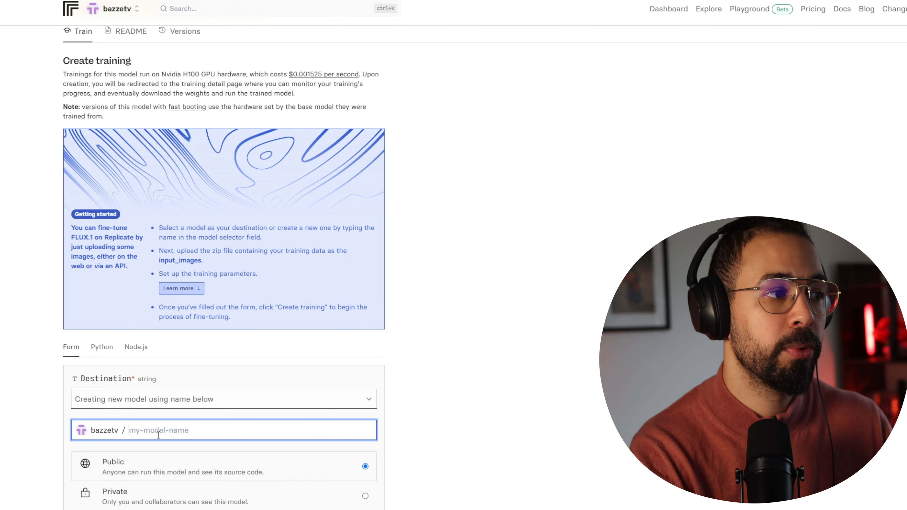
{"action": "type", "text": "bae"}
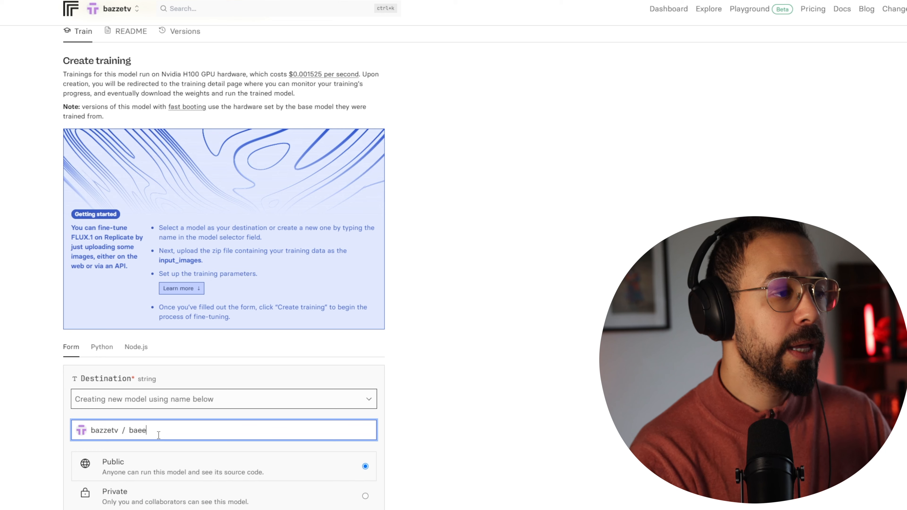
{"action": "key", "text": "BackSpace"}
{"action": "type", "text": "zzetv-test"}
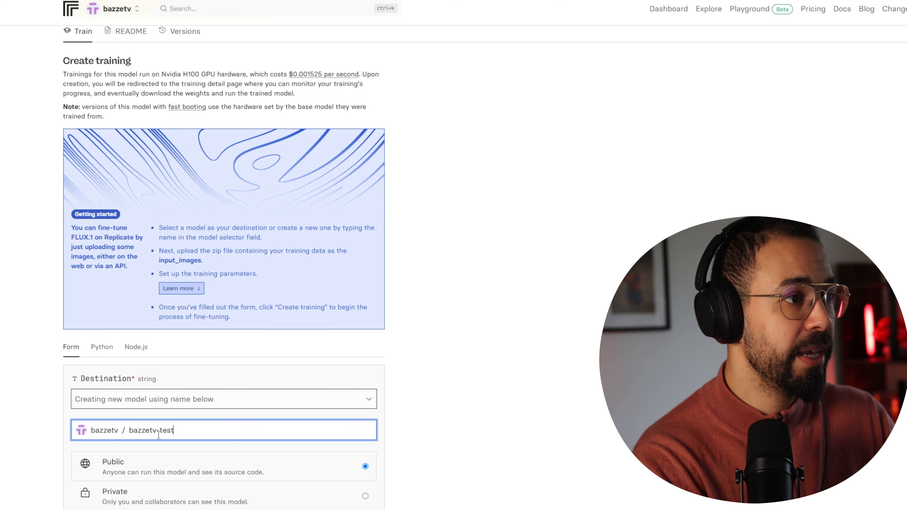
Switch to File Explorer and review the training photos in the drive-download-20250211T115214Z-001 folder
{"action": "scroll", "coordinate": [161, 435], "scroll_direction": "down", "scroll_amount": 4}
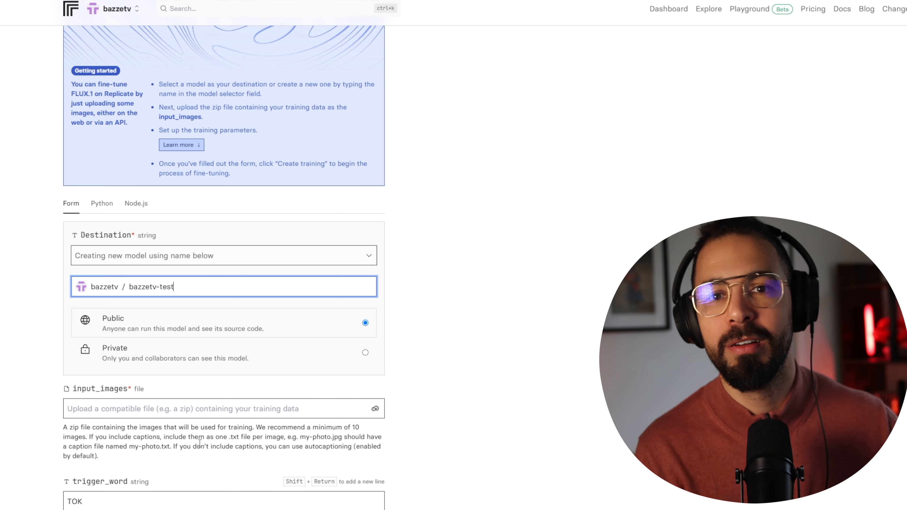
{"action": "key", "text": "alt+Tab"}
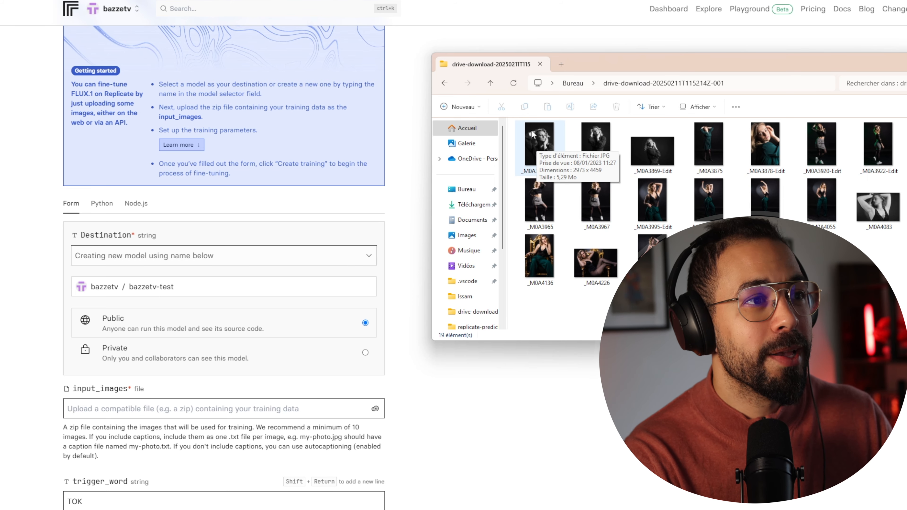
{"action": "left_click_drag", "start_coordinate": [905, 301], "coordinate": [546, 144]}
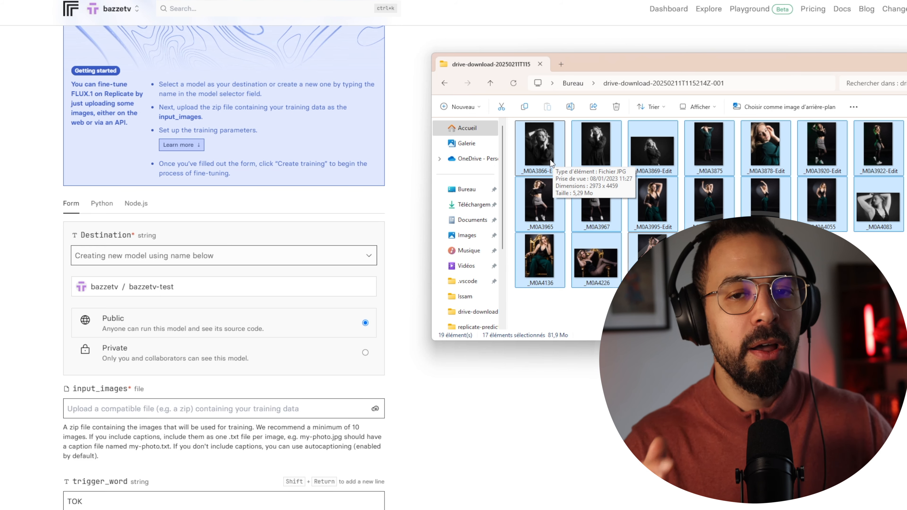
{"action": "left_click", "coordinate": [764, 273]}
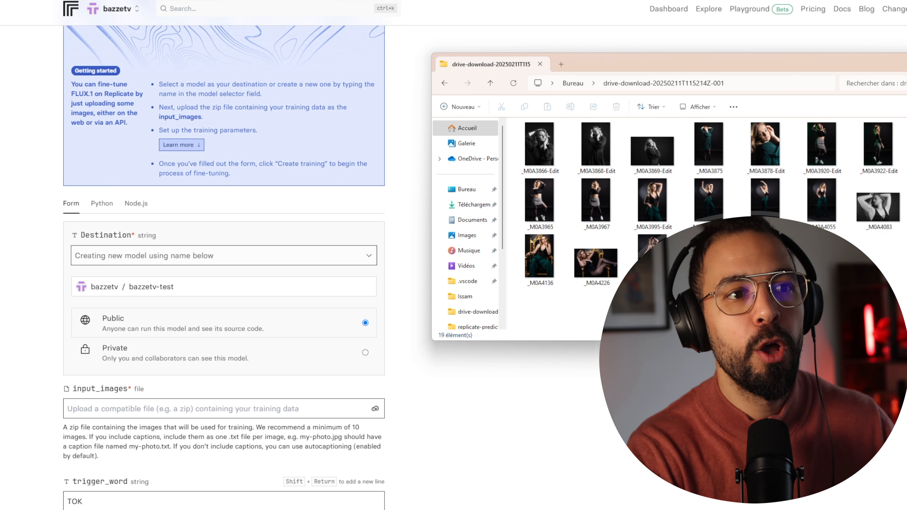
Batch-rename all the training photos in the folder with the base name "photo_of_" plus the subject's first name
{"action": "left_click_drag", "start_coordinate": [885, 311], "coordinate": [550, 141]}
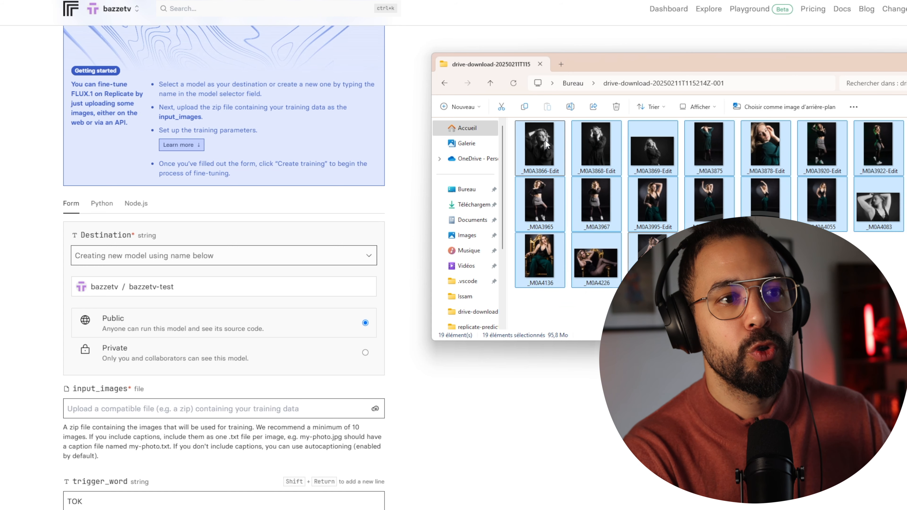
{"action": "right_click", "coordinate": [657, 144]}
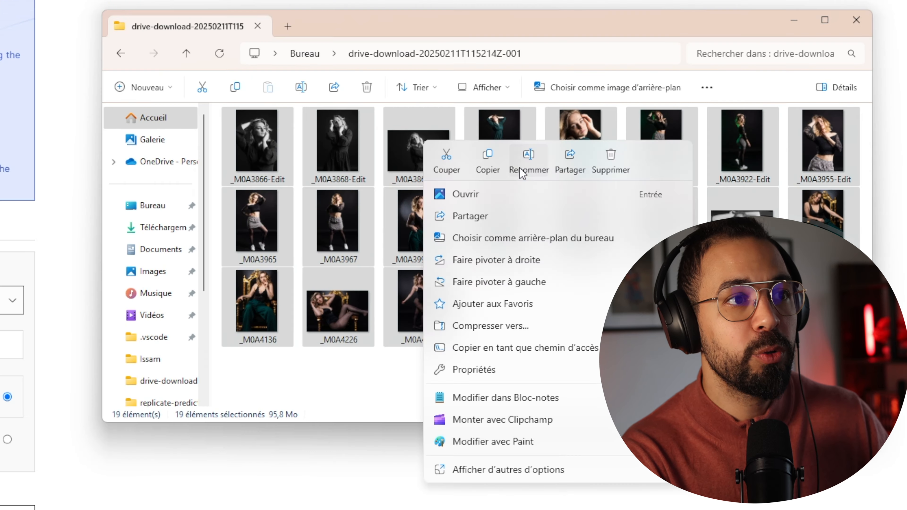
{"action": "left_click", "coordinate": [522, 168]}
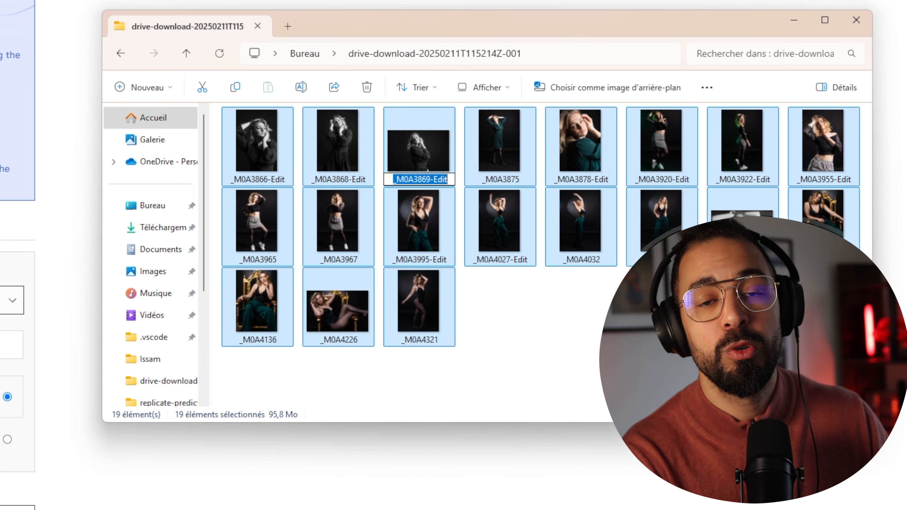
{"action": "type", "text": "photo_"}
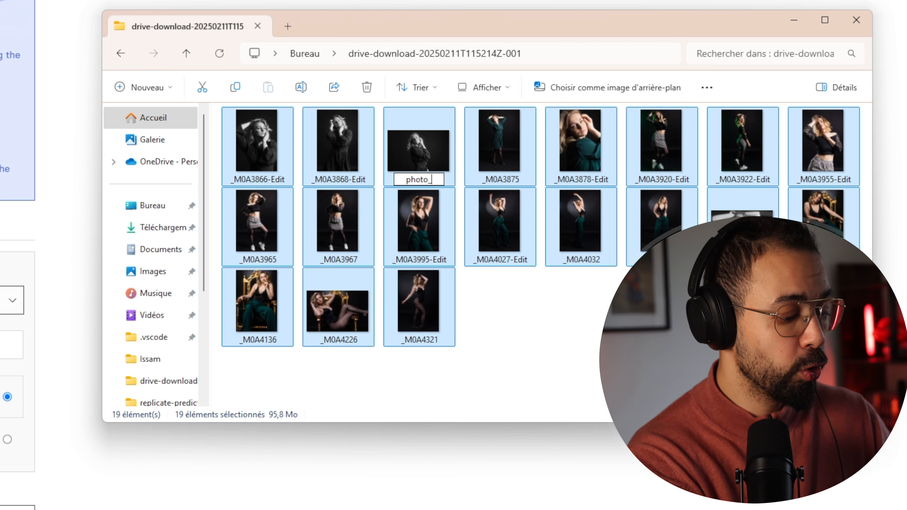
{"action": "type", "text": "of_mode"}
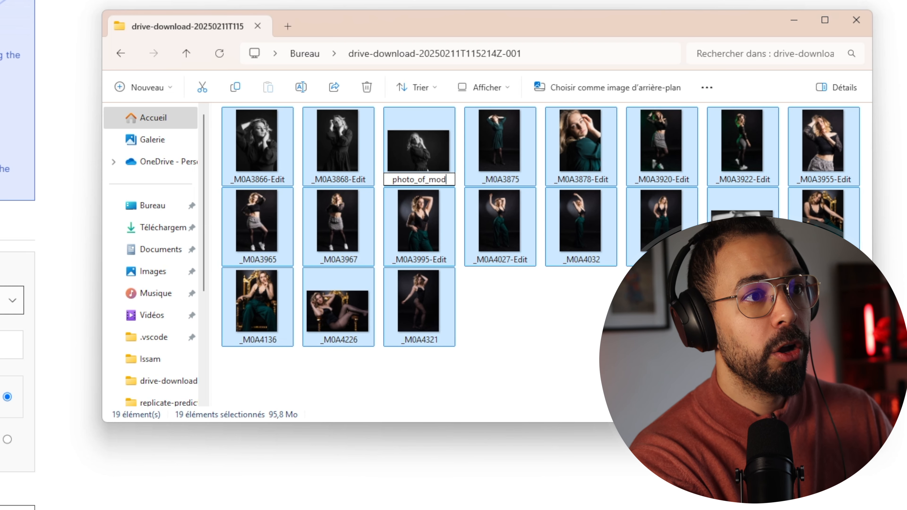
{"action": "key", "text": "BackSpace"}
{"action": "key", "text": "BackSpace"}
{"action": "key", "text": "BackSpace"}
{"action": "type", "text": "dia"}
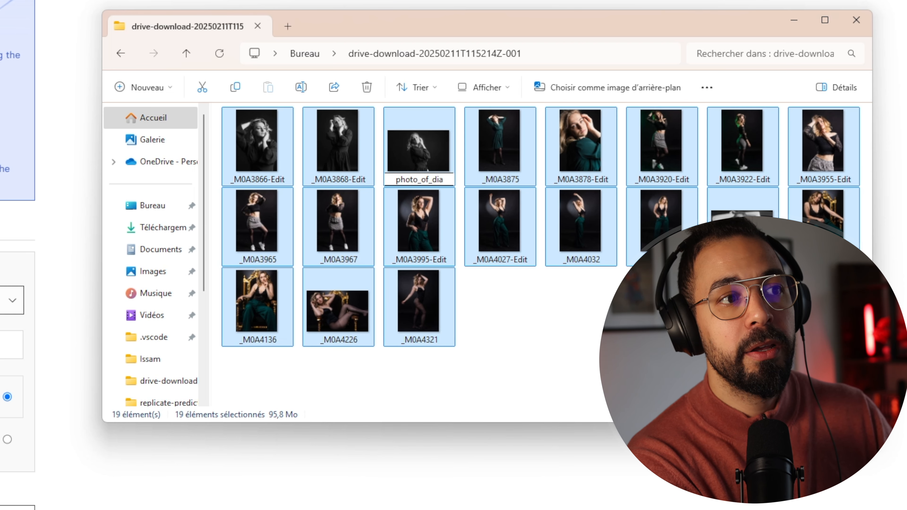
{"action": "type", "text": "ne"}
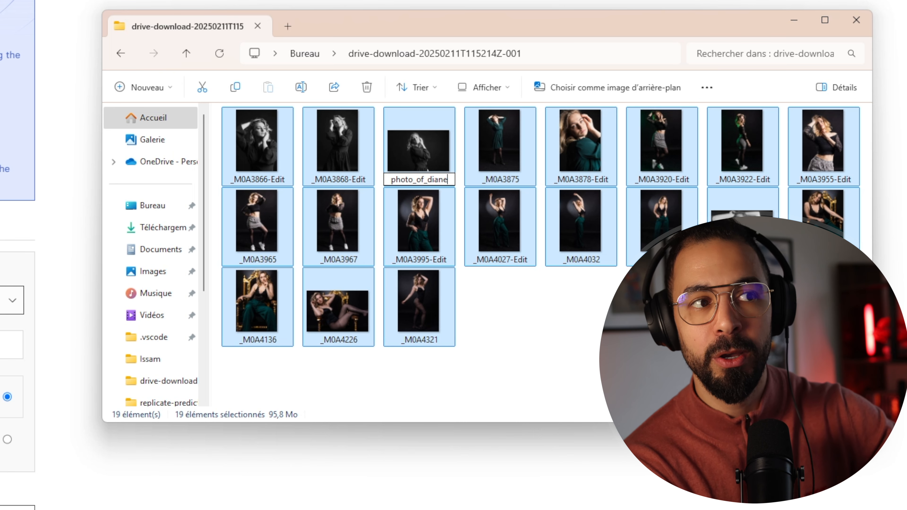
{"action": "key", "text": "Return"}
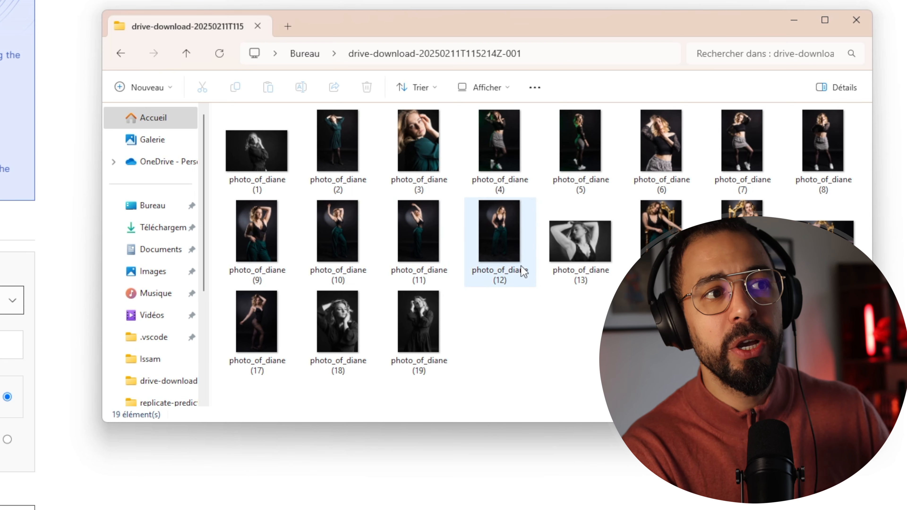
Compress all the renamed training photos into a single ZIP archive in the same folder
{"action": "left_click_drag", "start_coordinate": [815, 361], "coordinate": [243, 143]}
{"action": "right_click", "coordinate": [345, 161]}
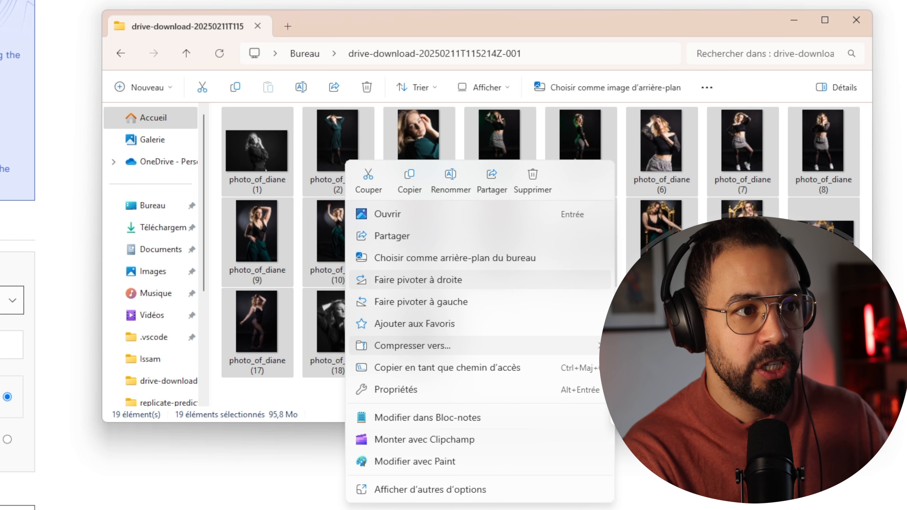
{"action": "left_click", "coordinate": [647, 347]}
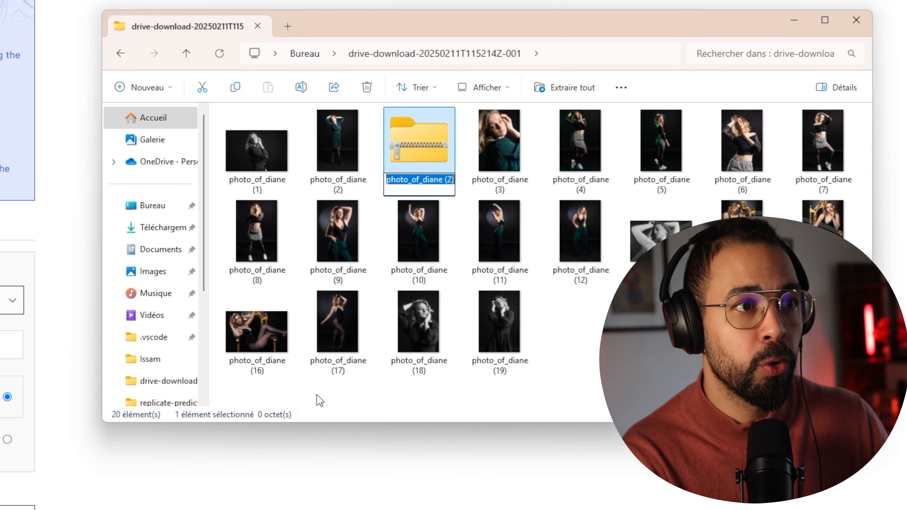
Return to the Replicate training form and upload the ZIP of renamed training photos from the Bureau folder as input_images
{"action": "left_click", "coordinate": [585, 334]}
{"action": "left_click", "coordinate": [419, 172]}
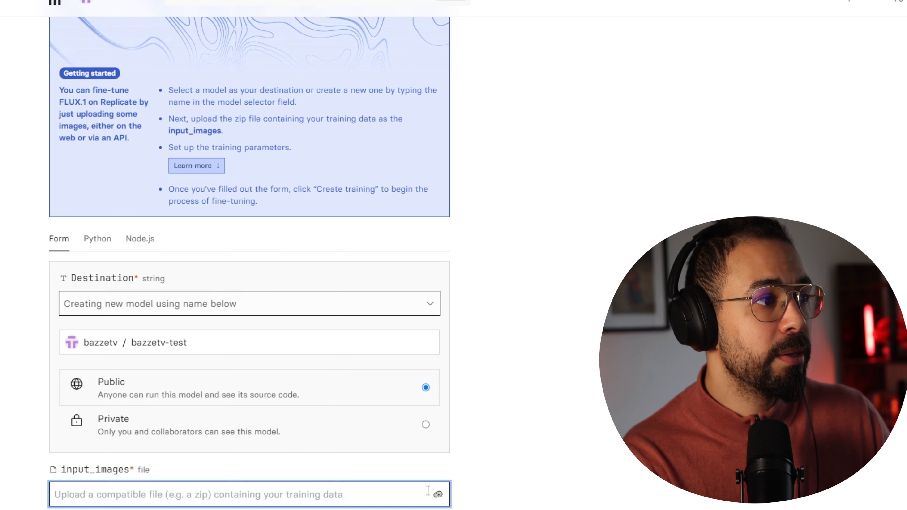
{"action": "left_click", "coordinate": [438, 494]}
{"action": "left_click", "coordinate": [142, 493]}
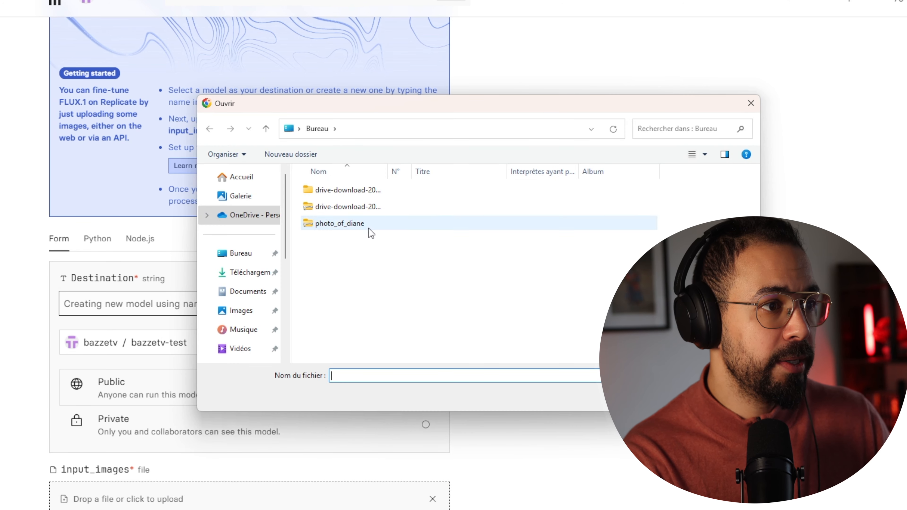
{"action": "key", "text": "Escape"}
{"action": "scroll", "coordinate": [250, 393], "scroll_direction": "down", "scroll_amount": 6}
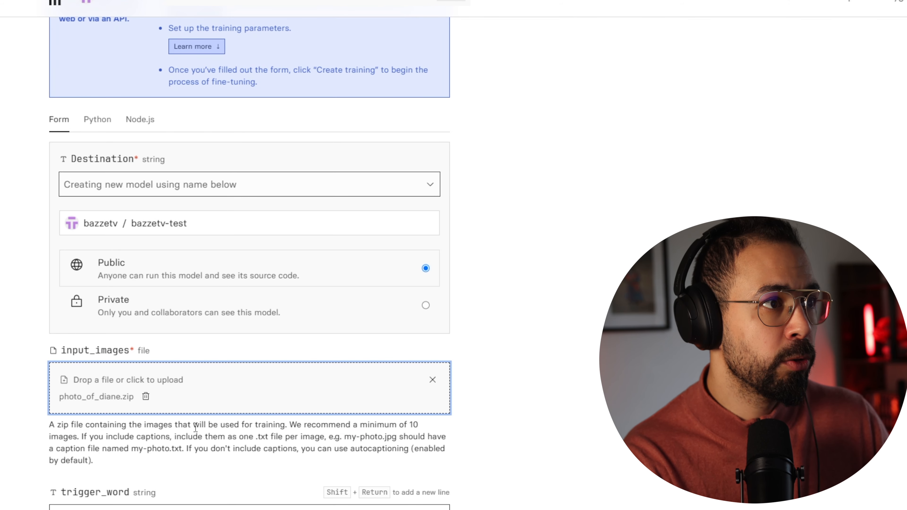
Replace the trigger word TOK with the subject's first name and create the training with the other parameters at their defaults
{"action": "double_click", "coordinate": [113, 401]}
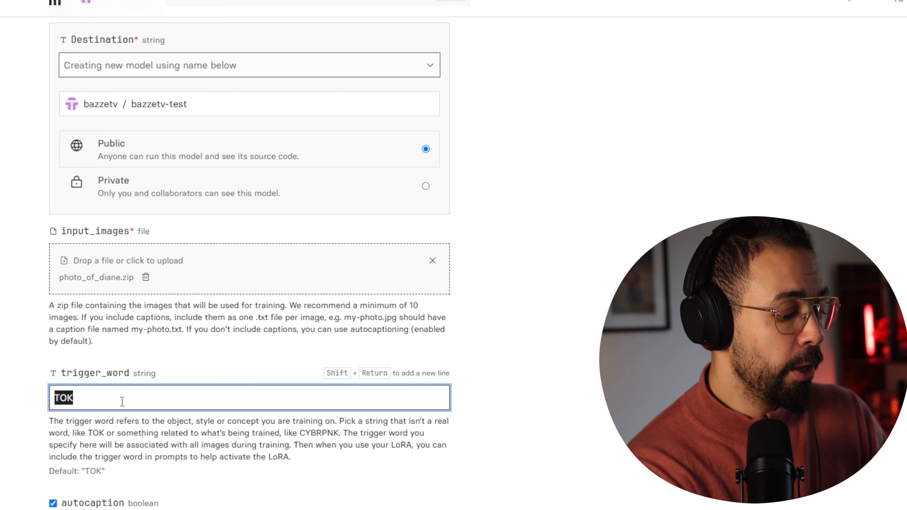
{"action": "type", "text": "diane"}
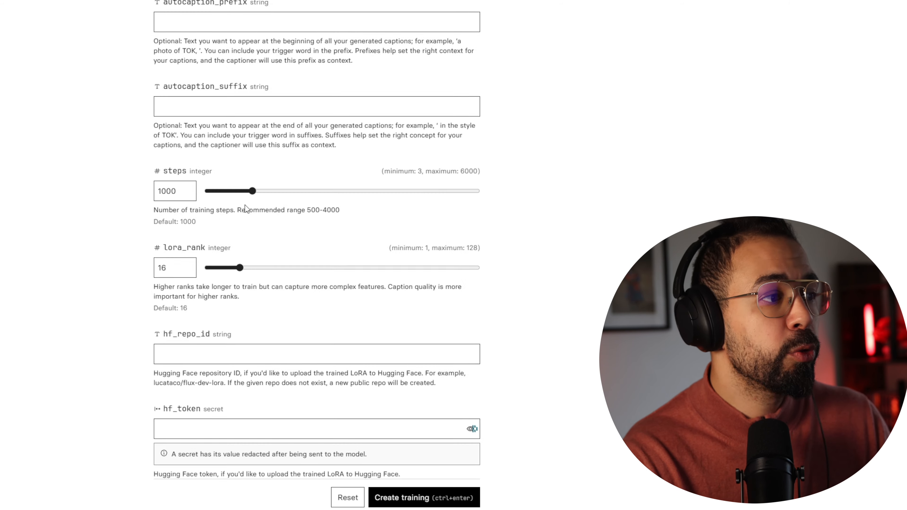
{"action": "scroll", "coordinate": [245, 205], "scroll_direction": "down", "scroll_amount": 7}
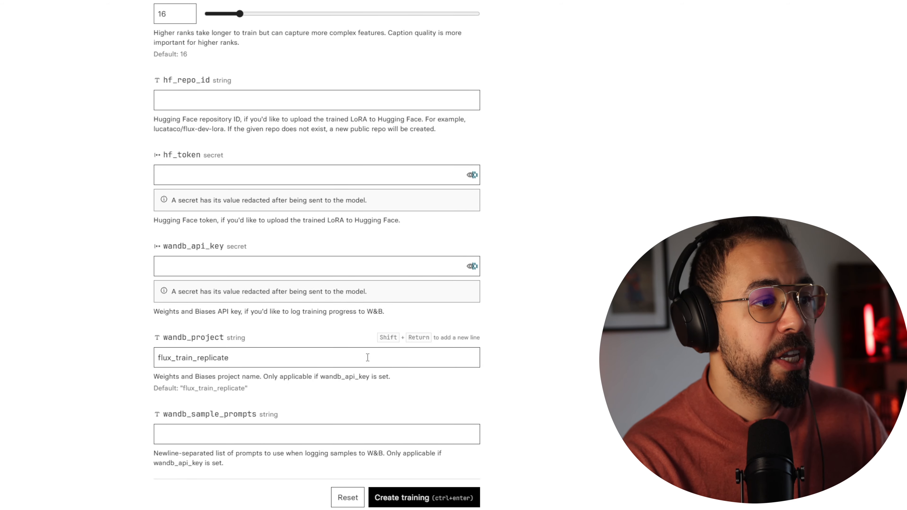
{"action": "left_click", "coordinate": [429, 501]}
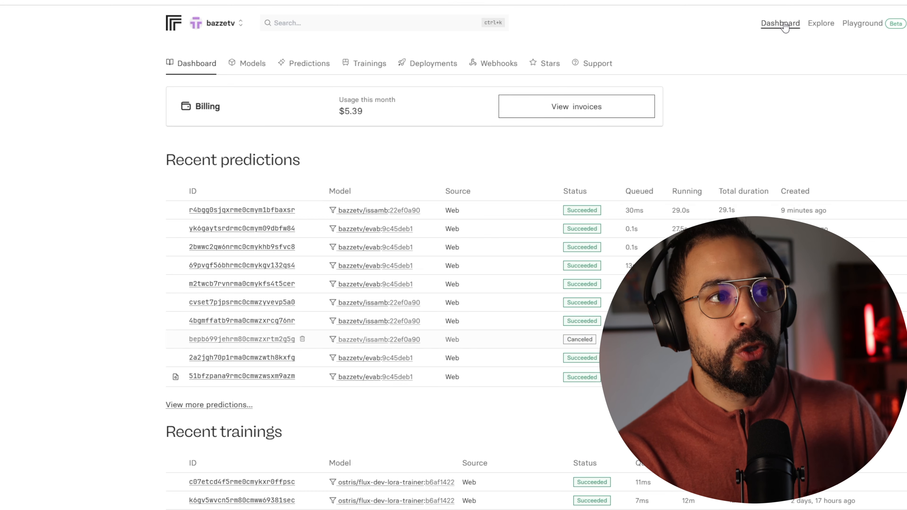
Open the already trained bazzetv/evab model from the account's models list, ready for entering a prompt
{"action": "left_click", "coordinate": [250, 63]}
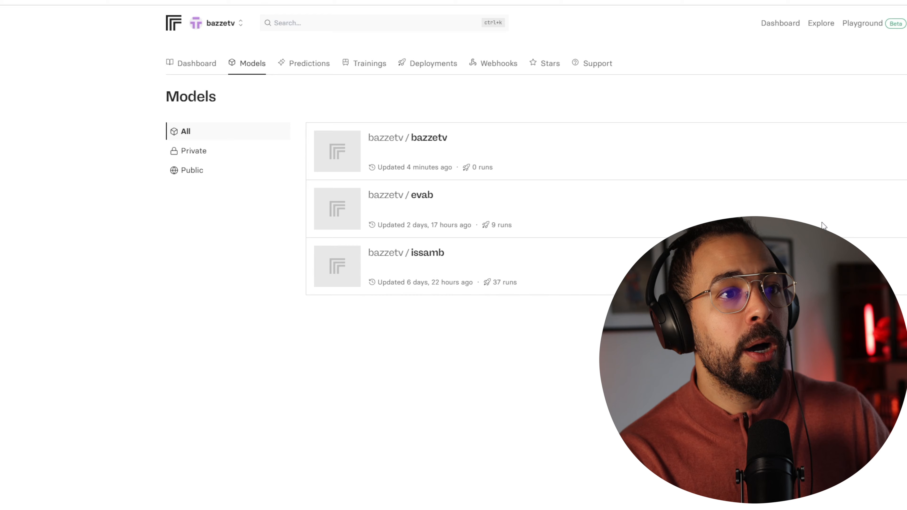
{"action": "left_click", "coordinate": [497, 203]}
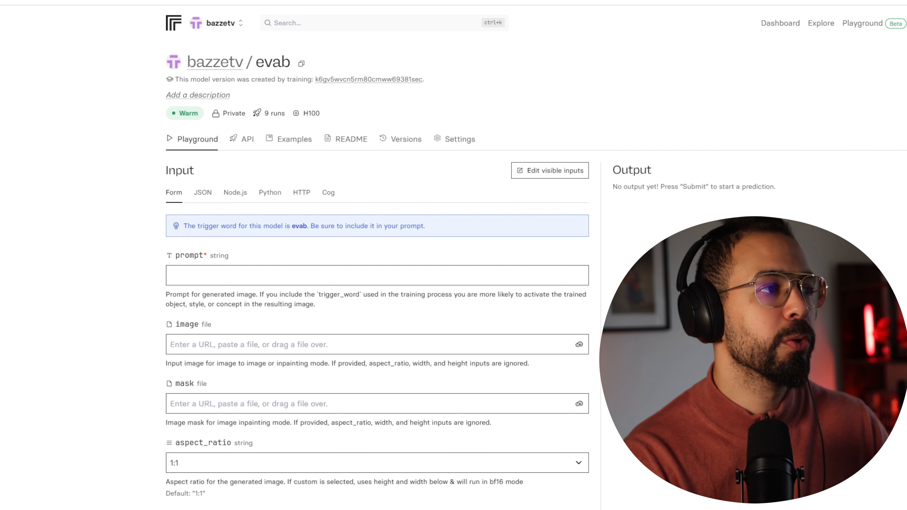
{"action": "left_click", "coordinate": [393, 275]}
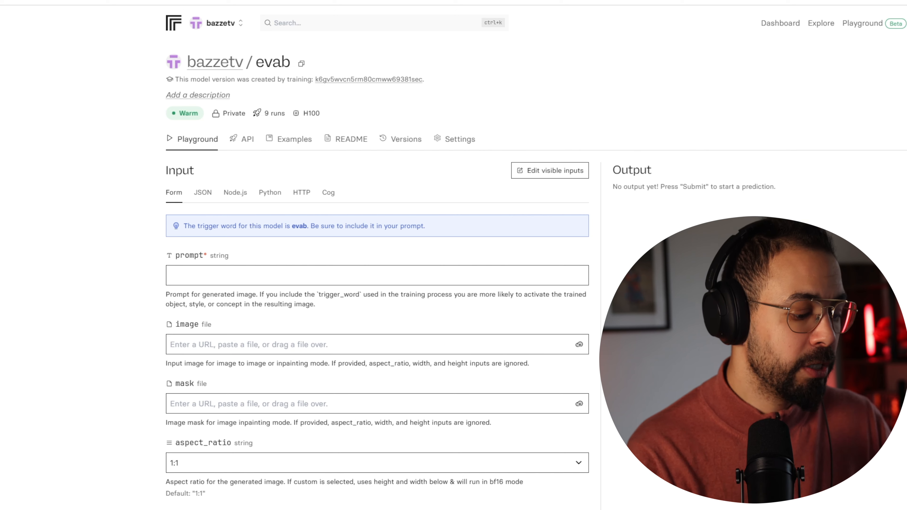
Bring up the ChatGPT companion window and review the French request for an English image prompt about a woman named evab
{"action": "key", "text": "alt+space"}
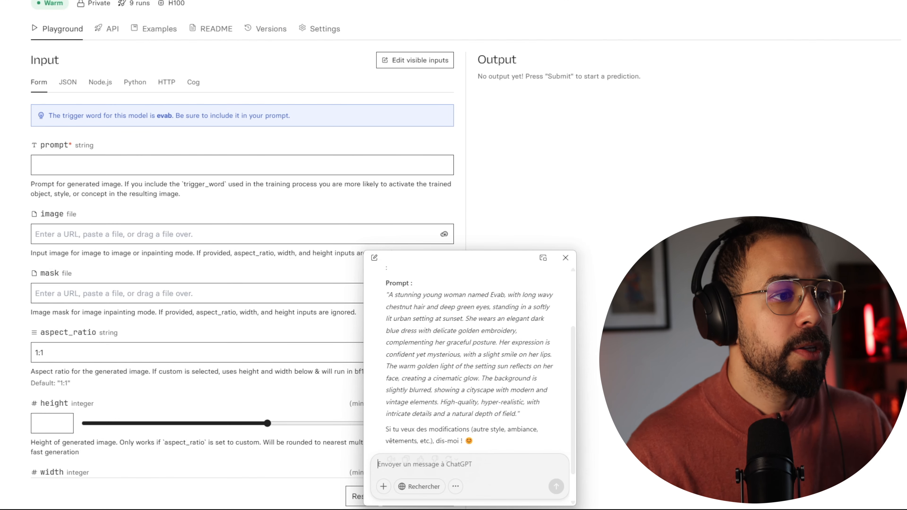
{"action": "scroll", "coordinate": [452, 271], "scroll_direction": "up", "scroll_amount": 3}
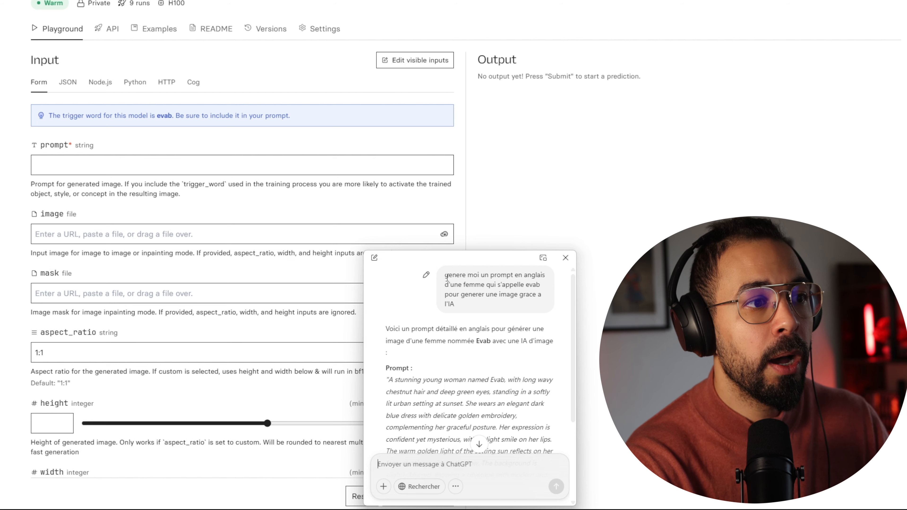
{"action": "left_click_drag", "start_coordinate": [447, 278], "coordinate": [511, 304]}
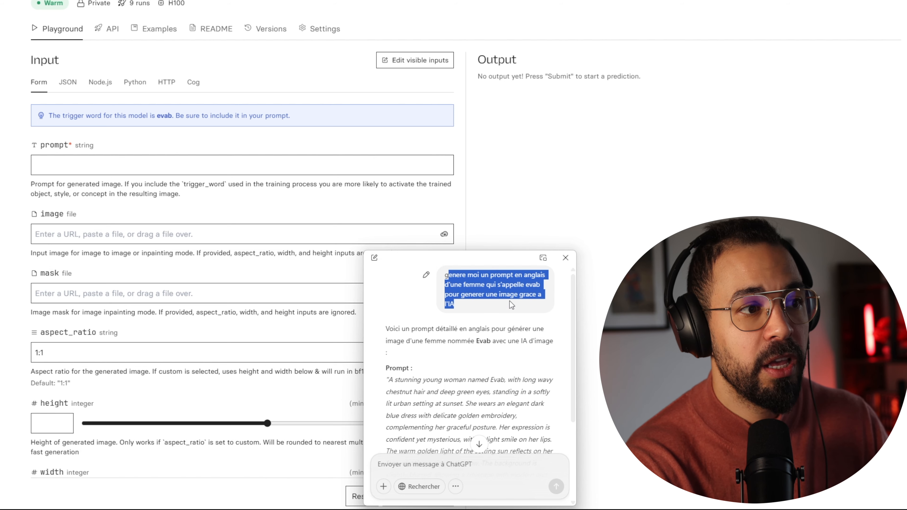
{"action": "left_click", "coordinate": [496, 304]}
{"action": "left_click_drag", "start_coordinate": [484, 305], "coordinate": [446, 281]}
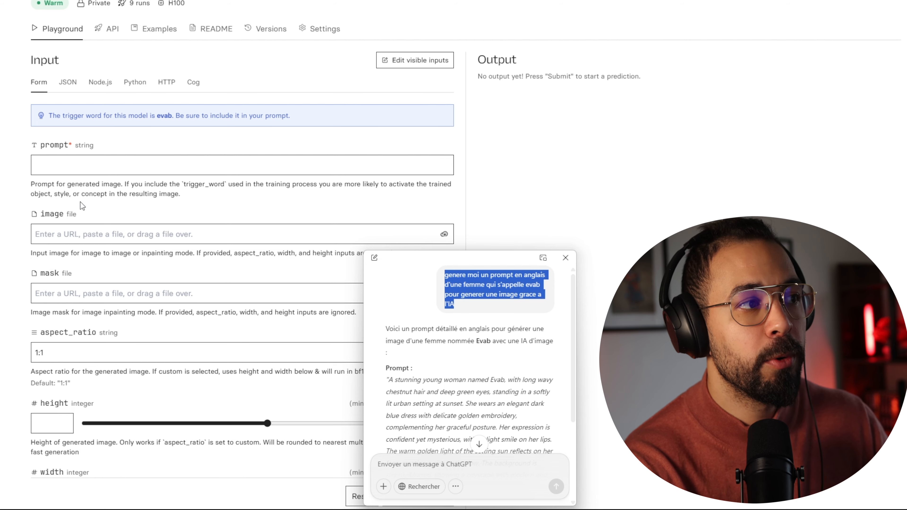
{"action": "left_click", "coordinate": [121, 173]}
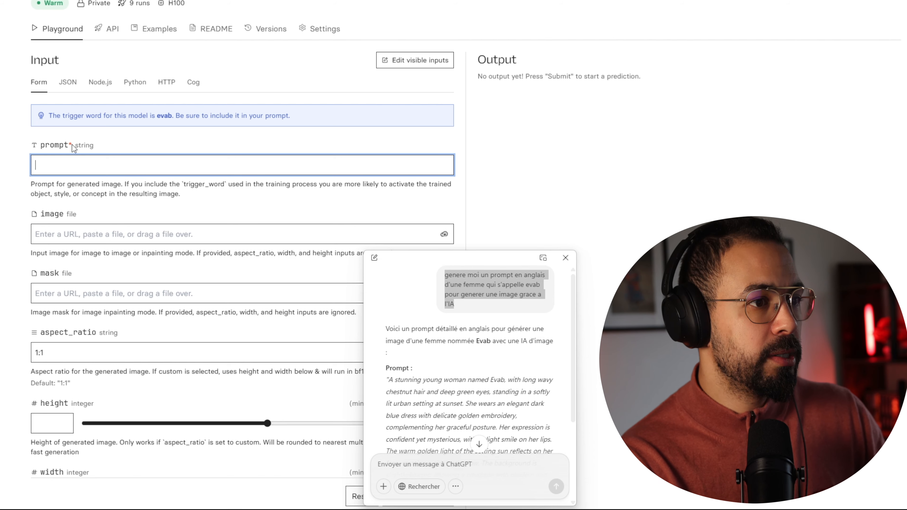
Copy ChatGPT's full English prompt into the evab model's prompt field and move the chat window off the form
{"action": "scroll", "coordinate": [415, 372], "scroll_direction": "down", "scroll_amount": 3}
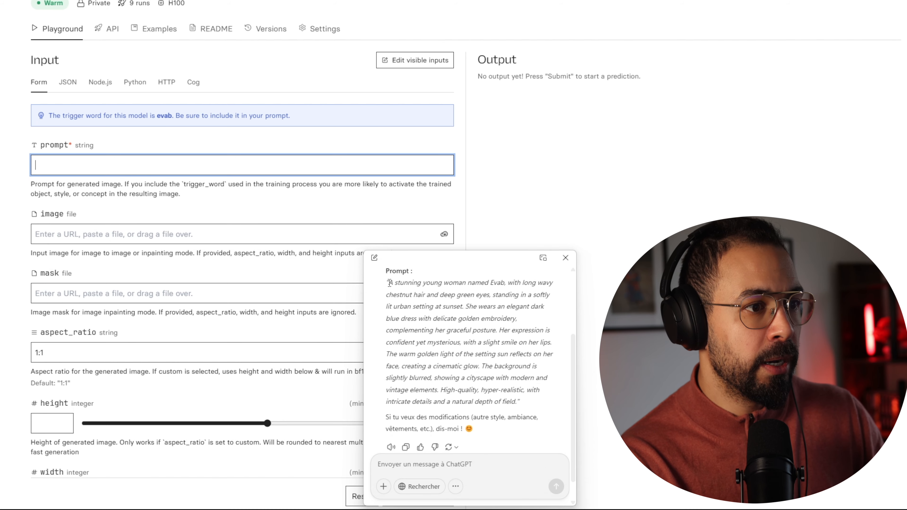
{"action": "left_click_drag", "start_coordinate": [387, 282], "coordinate": [517, 401]}
{"action": "key", "text": "ctrl+c"}
{"action": "left_click", "coordinate": [171, 164]}
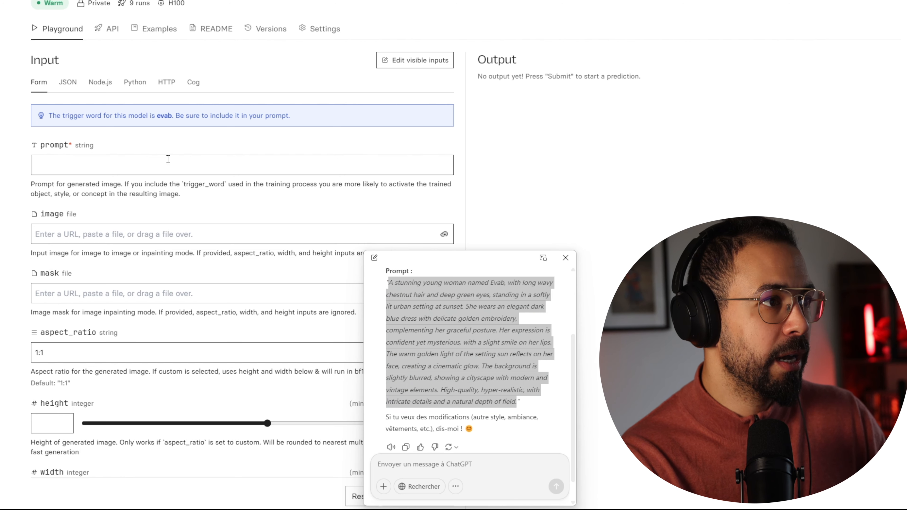
{"action": "key", "text": "ctrl+v"}
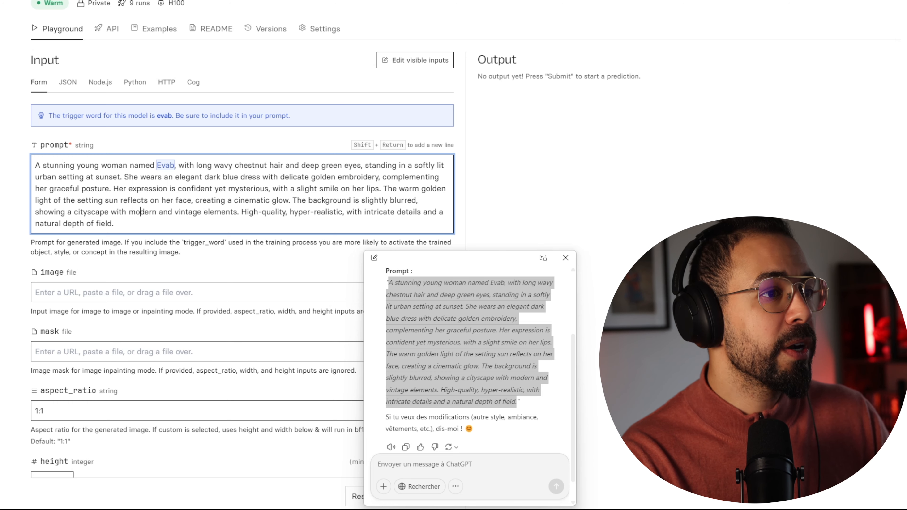
{"action": "left_click_drag", "start_coordinate": [506, 261], "coordinate": [816, 321]}
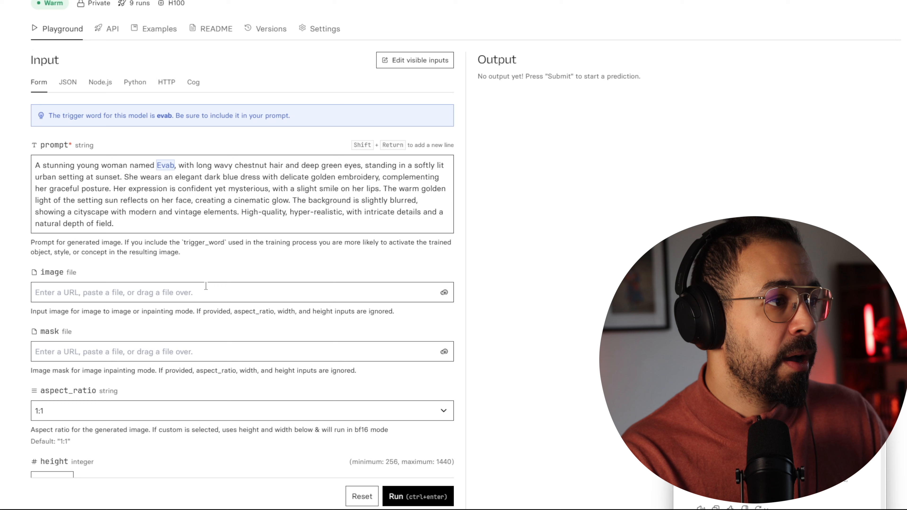
Set the generated image's aspect_ratio to 16:9
{"action": "left_click", "coordinate": [182, 293]}
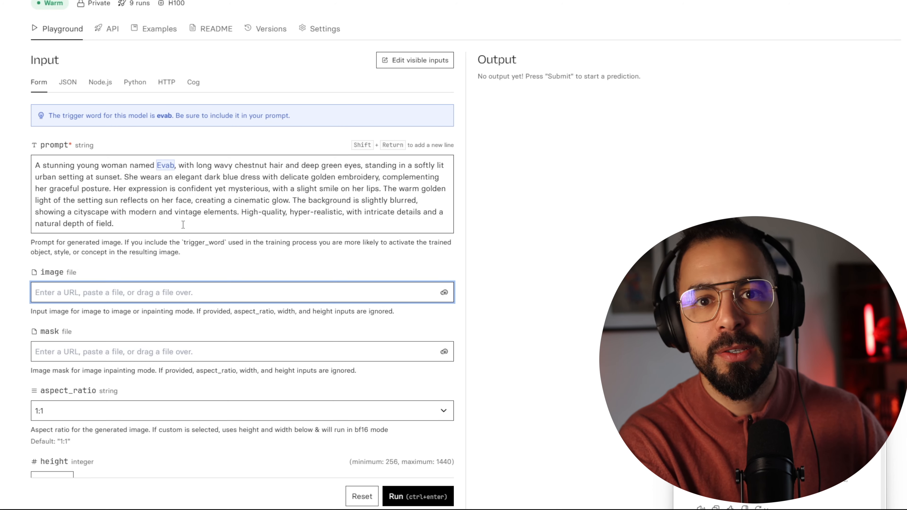
{"action": "scroll", "coordinate": [164, 250], "scroll_direction": "down", "scroll_amount": 3}
{"action": "scroll", "coordinate": [147, 277], "scroll_direction": "down", "scroll_amount": 1}
{"action": "left_click", "coordinate": [142, 274]}
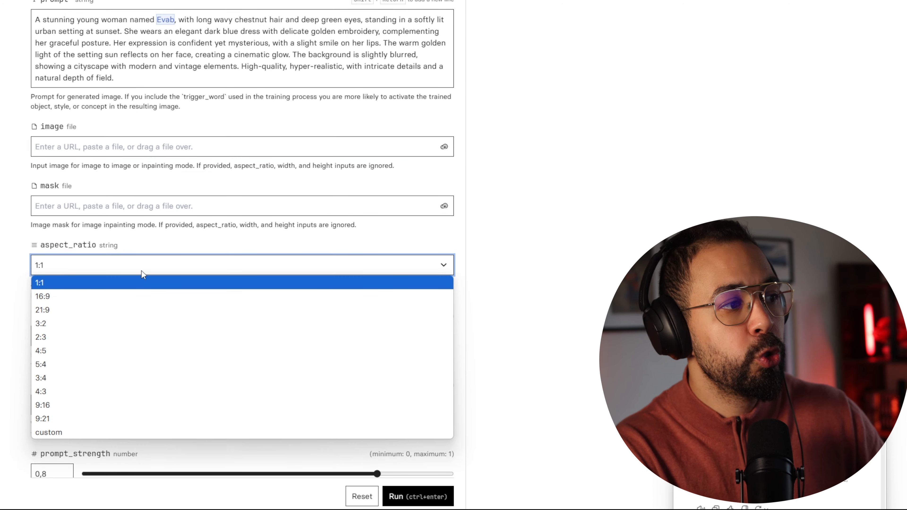
{"action": "left_click", "coordinate": [73, 295]}
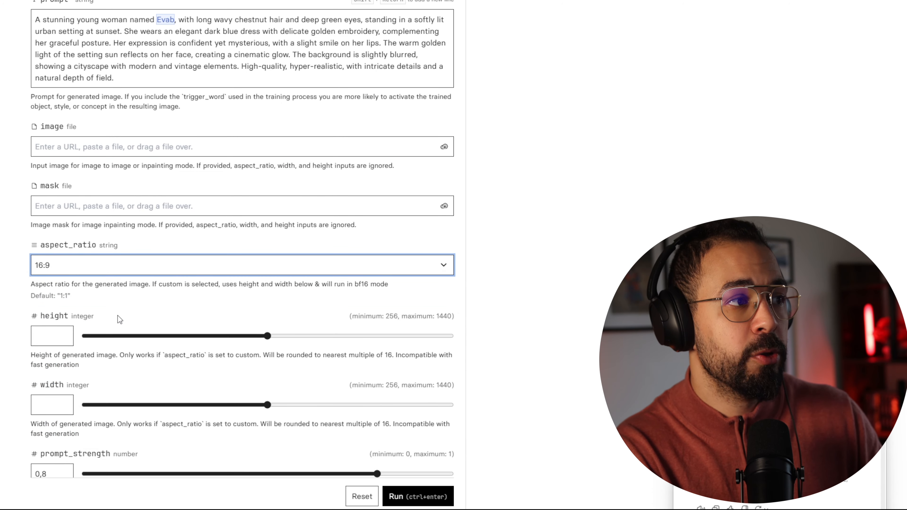
Choose dev as the inference model and set num_outputs to 4
{"action": "scroll", "coordinate": [119, 319], "scroll_direction": "down", "scroll_amount": 4}
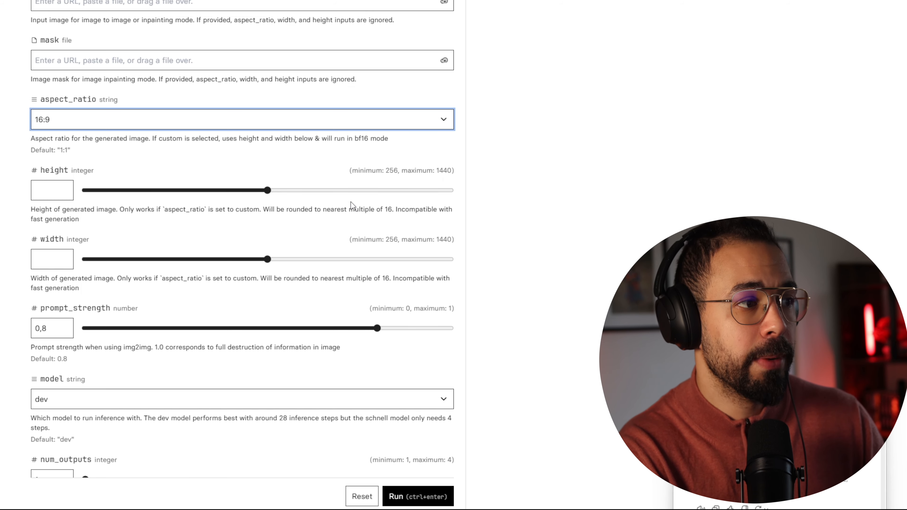
{"action": "scroll", "coordinate": [244, 263], "scroll_direction": "down", "scroll_amount": 4}
{"action": "left_click", "coordinate": [172, 260]}
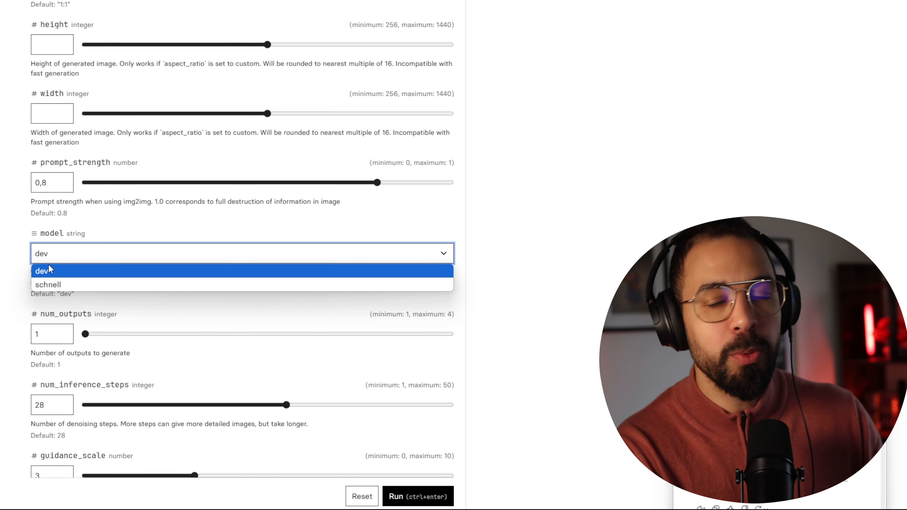
{"action": "left_click", "coordinate": [54, 271]}
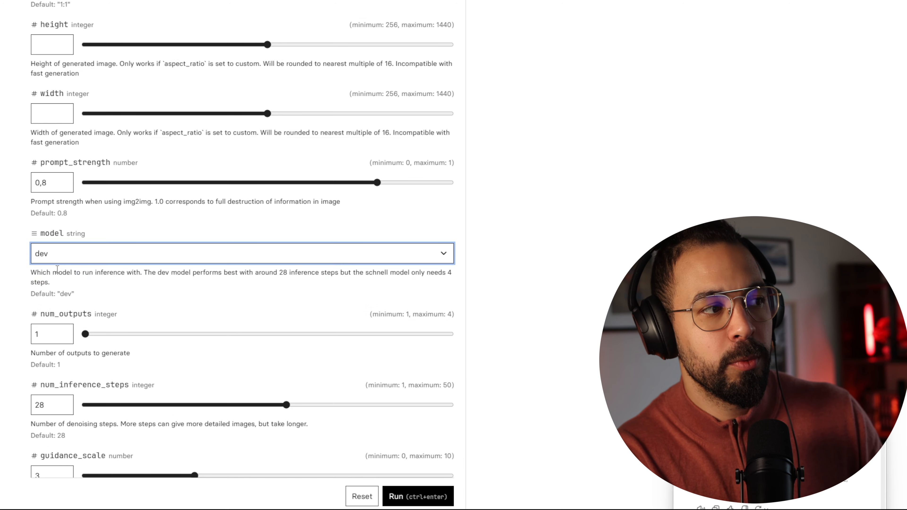
{"action": "scroll", "coordinate": [59, 285], "scroll_direction": "down", "scroll_amount": 1}
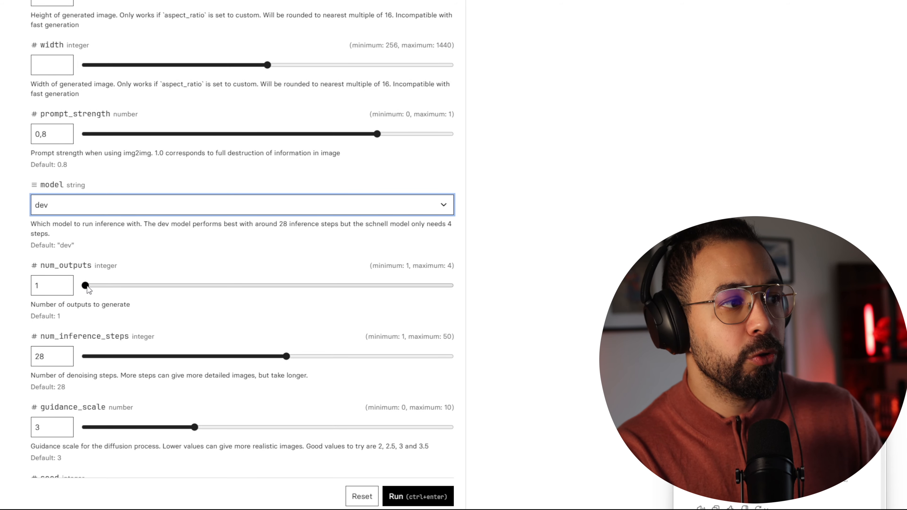
{"action": "left_click_drag", "start_coordinate": [85, 287], "coordinate": [434, 307]}
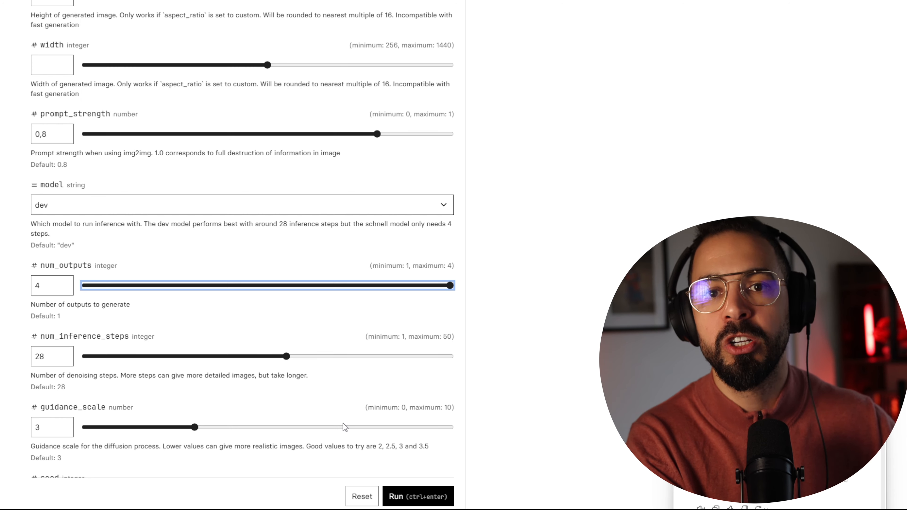
Review the remaining generation settings, including num_inference_steps, guidance_scale, output_format, output_quality and megapixels
{"action": "scroll", "coordinate": [159, 294], "scroll_direction": "down", "scroll_amount": 3}
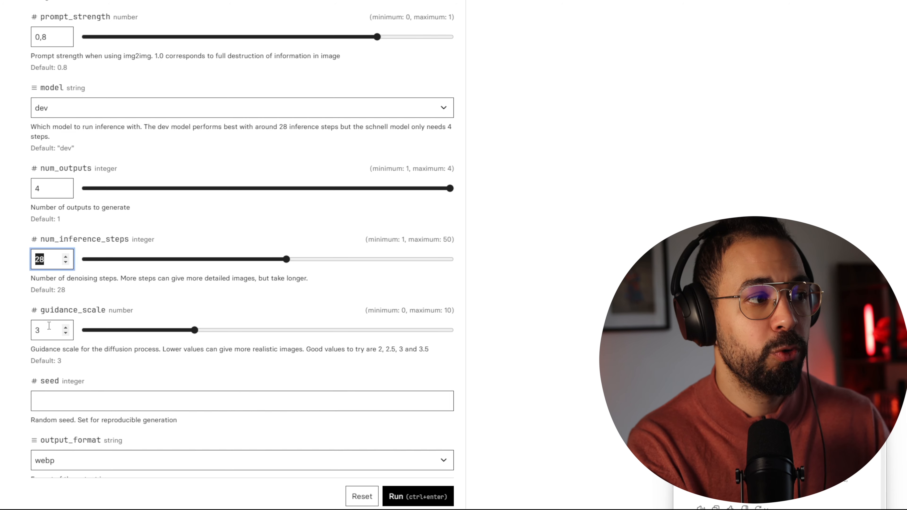
{"action": "scroll", "coordinate": [48, 333], "scroll_direction": "down", "scroll_amount": 5}
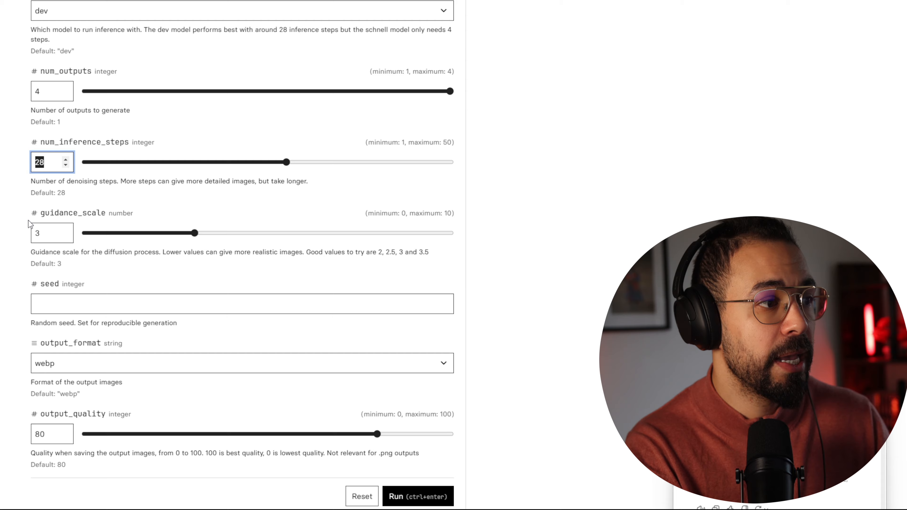
{"action": "scroll", "coordinate": [341, 417], "scroll_direction": "down", "scroll_amount": 3}
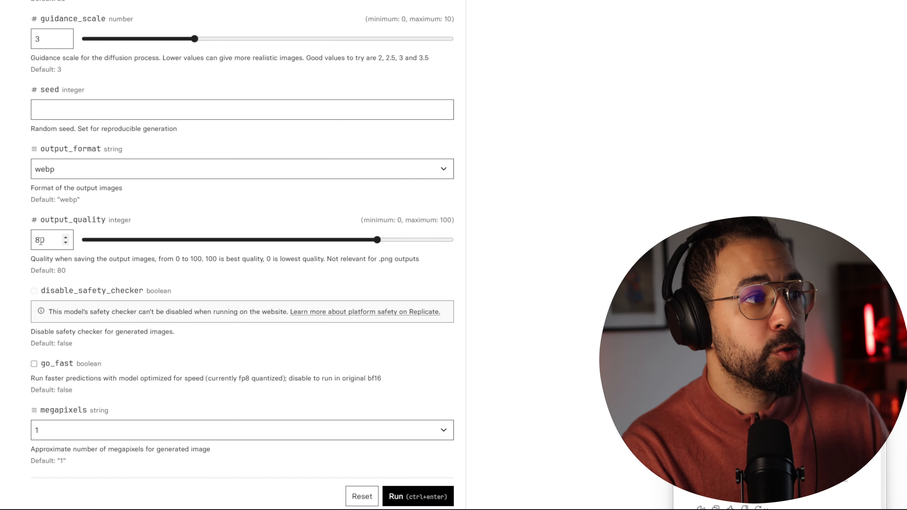
{"action": "left_click", "coordinate": [32, 242]}
{"action": "left_click", "coordinate": [119, 177]}
{"action": "key", "text": "Escape"}
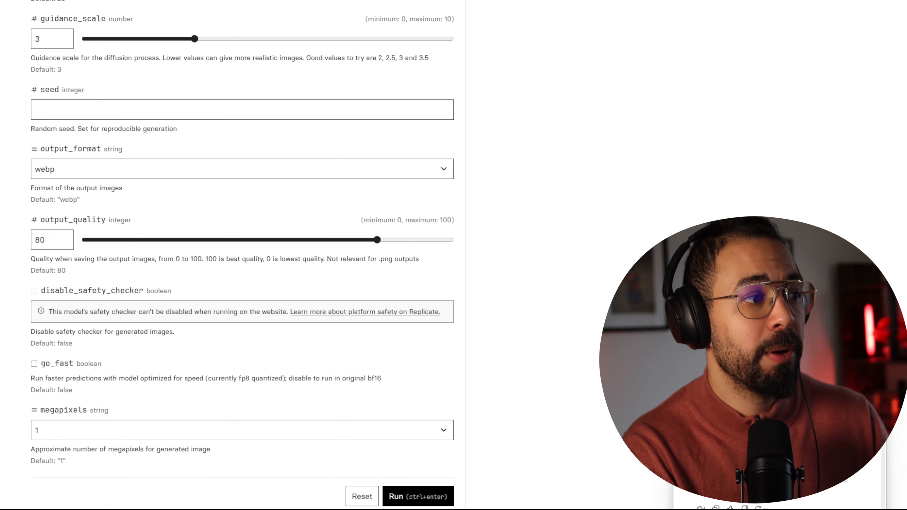
Recheck the prompt and settings, run the evab model to generate the images, and bring its output logs into view
{"action": "scroll", "coordinate": [77, 272], "scroll_direction": "up", "scroll_amount": 20}
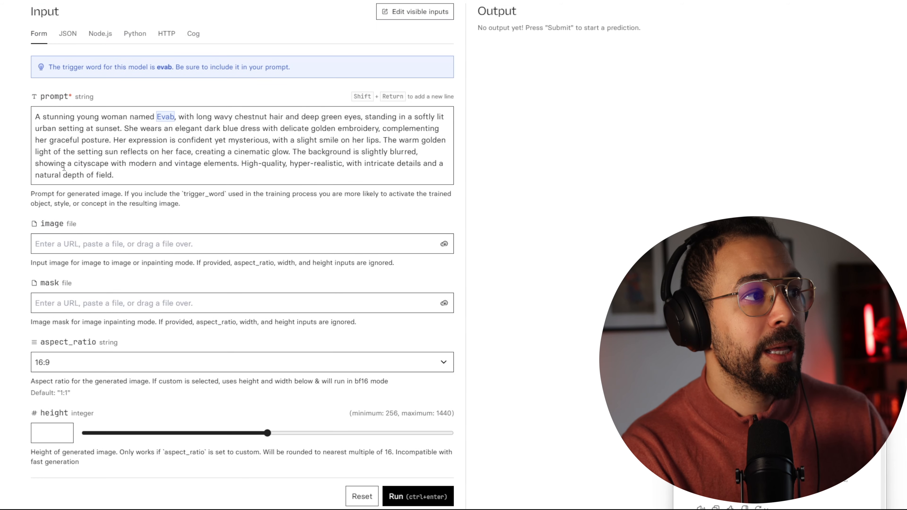
{"action": "left_click_drag", "start_coordinate": [130, 179], "coordinate": [23, 103]}
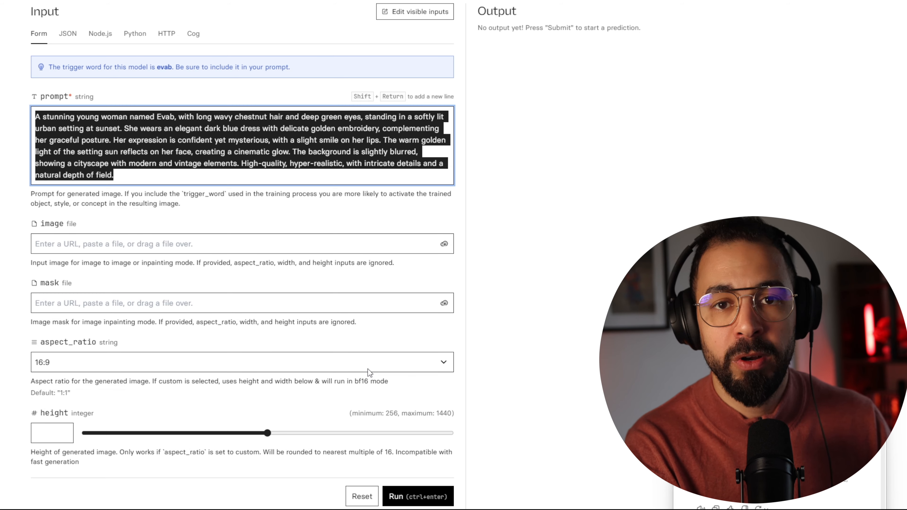
{"action": "scroll", "coordinate": [289, 334], "scroll_direction": "down", "scroll_amount": 4}
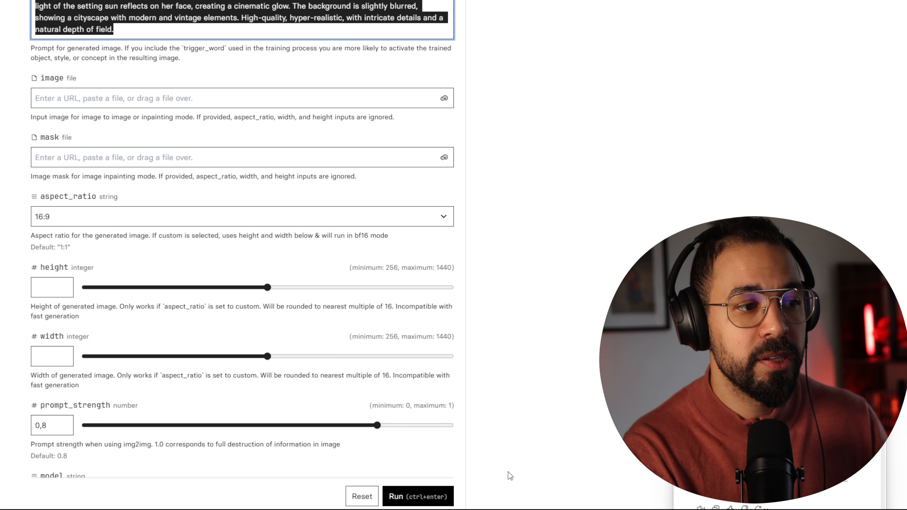
{"action": "key", "text": "ctrl+enter"}
{"action": "scroll", "coordinate": [607, 268], "scroll_direction": "up", "scroll_amount": 5}
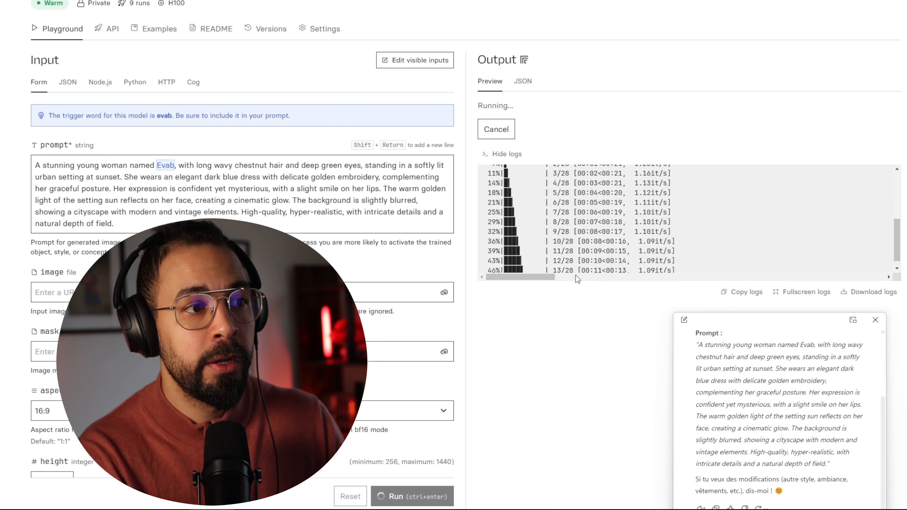
Follow the run's progress in the logs and examine the four generated images down to the end of the output
{"action": "scroll", "coordinate": [572, 257], "scroll_direction": "up", "scroll_amount": 10}
{"action": "scroll", "coordinate": [521, 215], "scroll_direction": "down", "scroll_amount": 5}
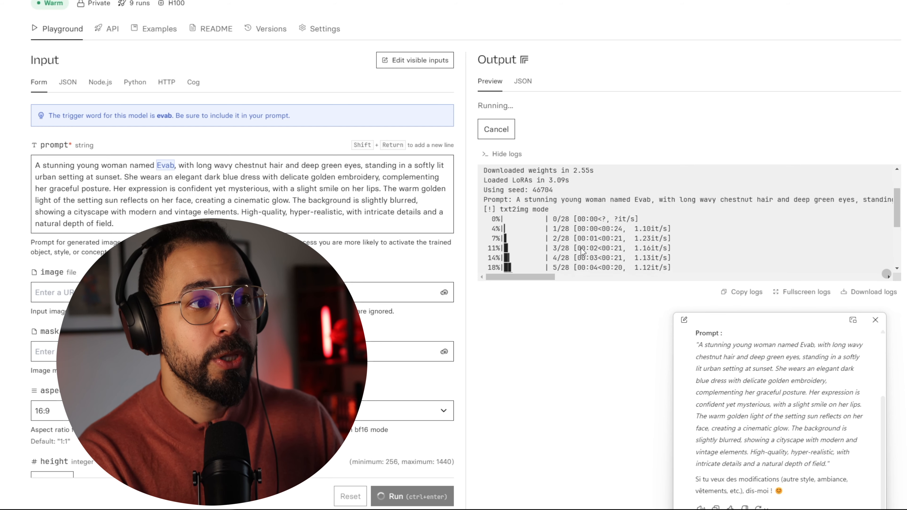
{"action": "scroll", "coordinate": [536, 215], "scroll_direction": "down", "scroll_amount": 3}
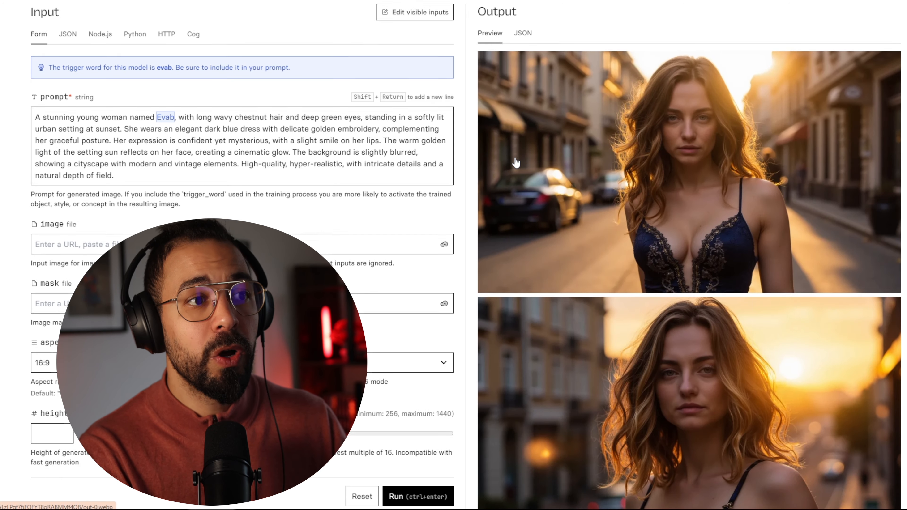
{"action": "scroll", "coordinate": [494, 112], "scroll_direction": "down", "scroll_amount": 1}
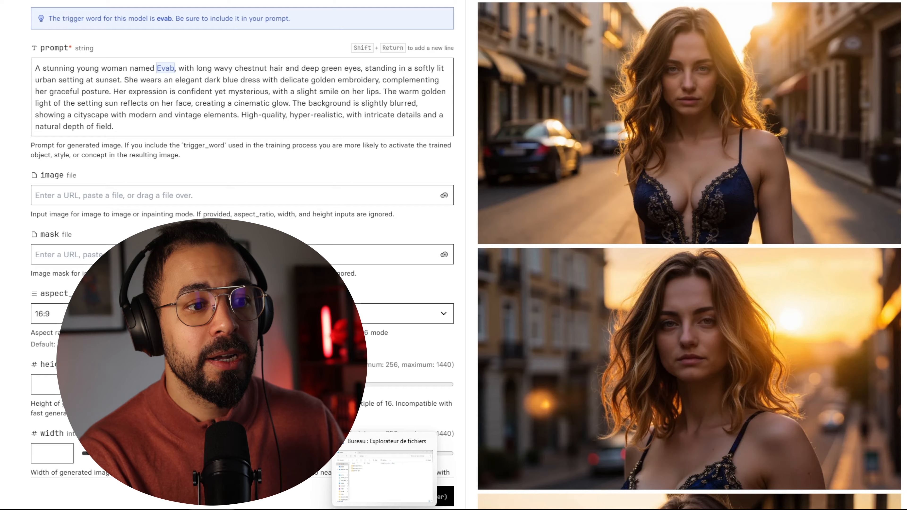
{"action": "scroll", "coordinate": [642, 325], "scroll_direction": "down", "scroll_amount": 10}
{"action": "scroll", "coordinate": [634, 319], "scroll_direction": "down", "scroll_amount": 5}
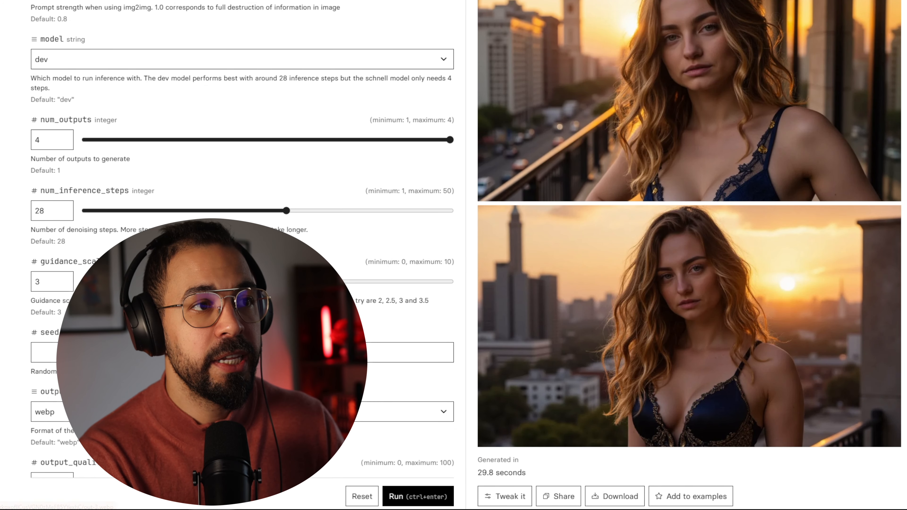
Switch to File Explorer, view one of the woman's original training photos at full size for comparison, and close the photo viewer
{"action": "key", "text": "alt+Tab"}
{"action": "left_click", "coordinate": [517, 73]}
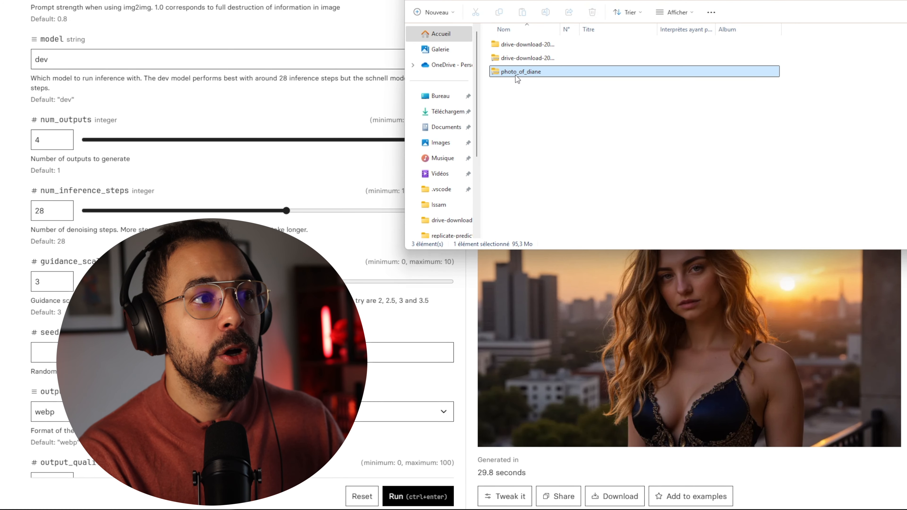
{"action": "double_click", "coordinate": [527, 48]}
{"action": "double_click", "coordinate": [609, 87]}
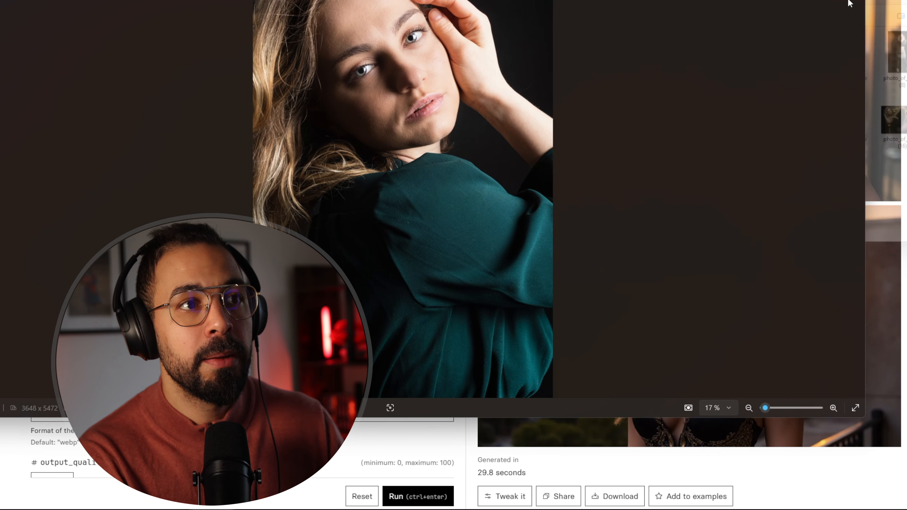
{"action": "left_click_drag", "start_coordinate": [640, 0], "coordinate": [690, 32]}
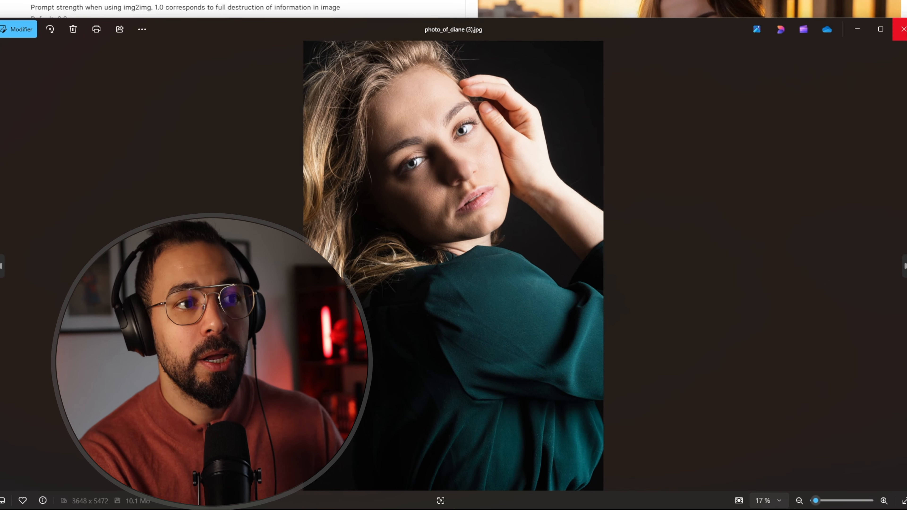
{"action": "left_click", "coordinate": [901, 29]}
Compare the face across the generated images with the original photo, finishing at the first image
{"action": "scroll", "coordinate": [718, 286], "scroll_direction": "up", "scroll_amount": 4}
{"action": "scroll", "coordinate": [714, 280], "scroll_direction": "up", "scroll_amount": 5}
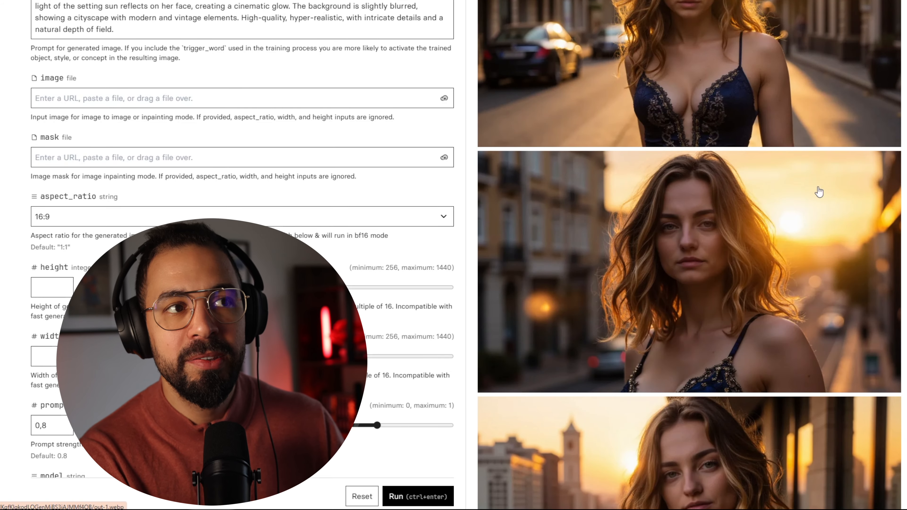
{"action": "scroll", "coordinate": [319, 214], "scroll_direction": "up", "scroll_amount": 4}
{"action": "scroll", "coordinate": [514, 263], "scroll_direction": "down", "scroll_amount": 8}
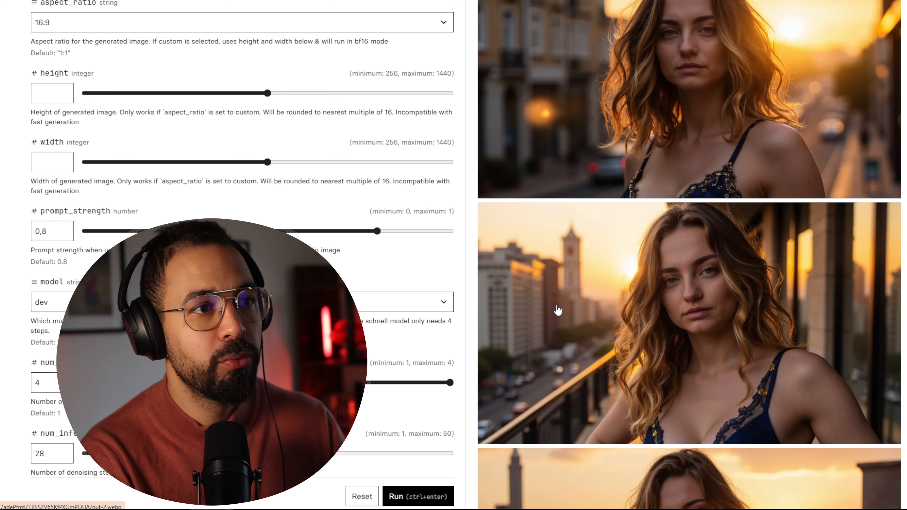
{"action": "scroll", "coordinate": [547, 303], "scroll_direction": "up", "scroll_amount": 6}
{"action": "scroll", "coordinate": [530, 216], "scroll_direction": "up", "scroll_amount": 2}
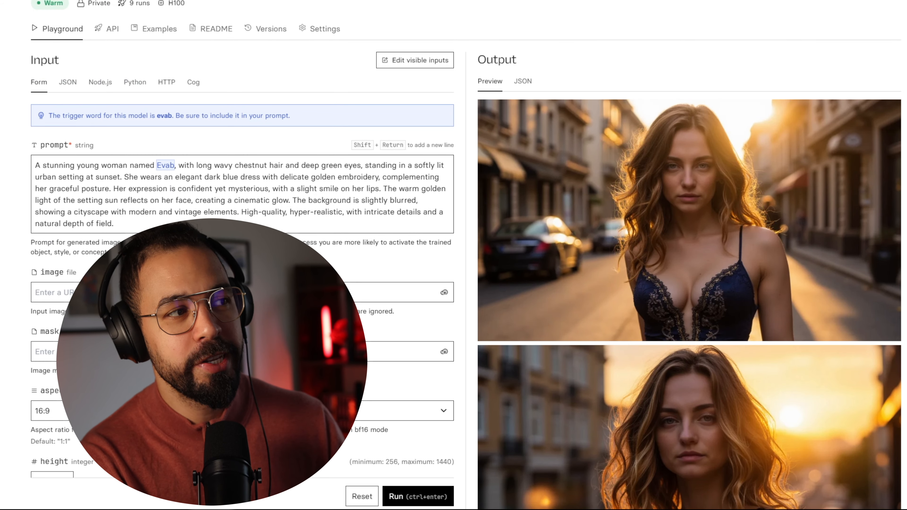
Open an earlier issamb model run from the dashboard's recent predictions and view its generated images
{"action": "triple_click", "coordinate": [42, 174]}
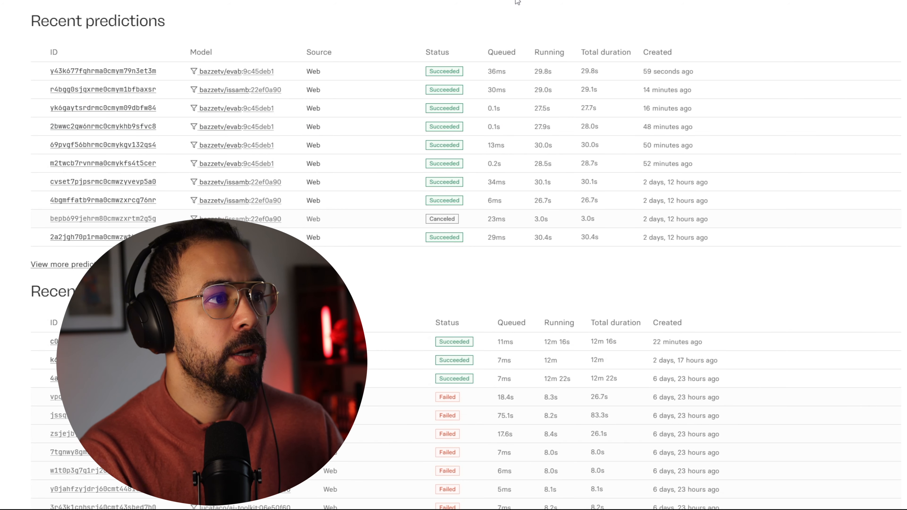
{"action": "scroll", "coordinate": [500, 93], "scroll_direction": "up", "scroll_amount": 1}
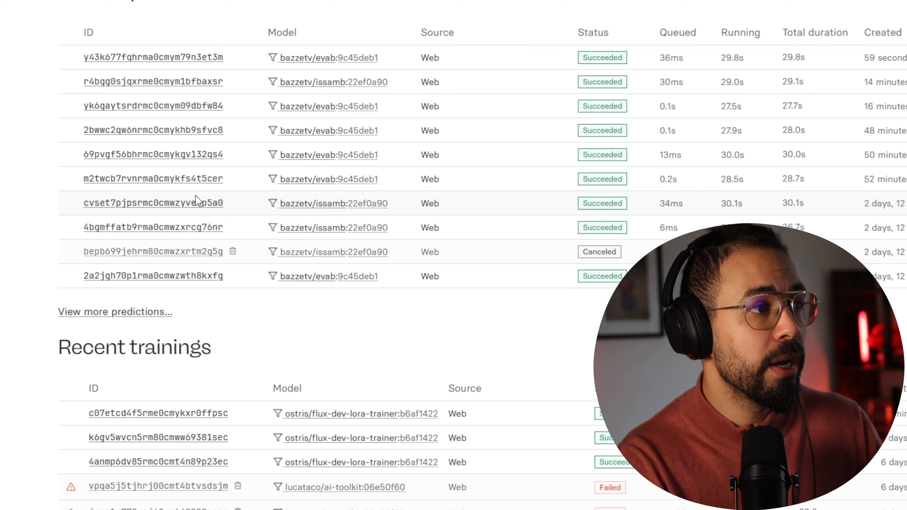
{"action": "left_click", "coordinate": [70, 197]}
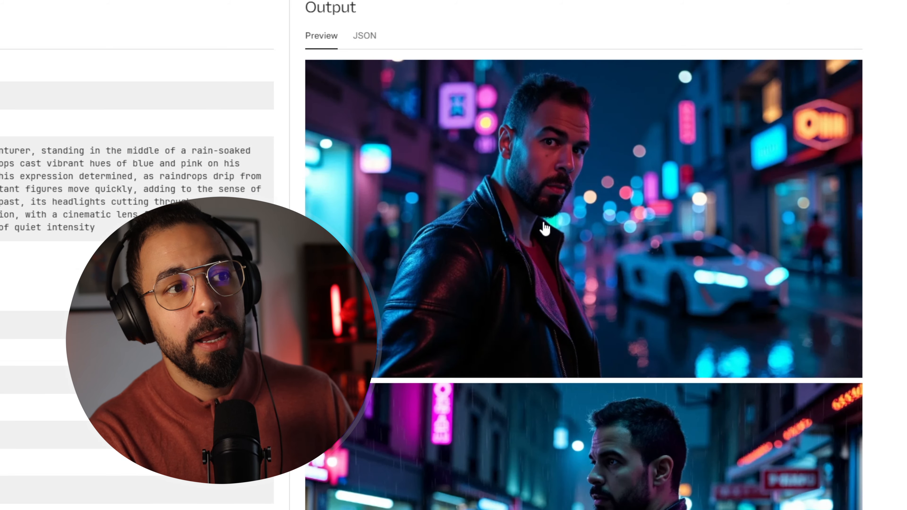
{"action": "left_click", "coordinate": [545, 188]}
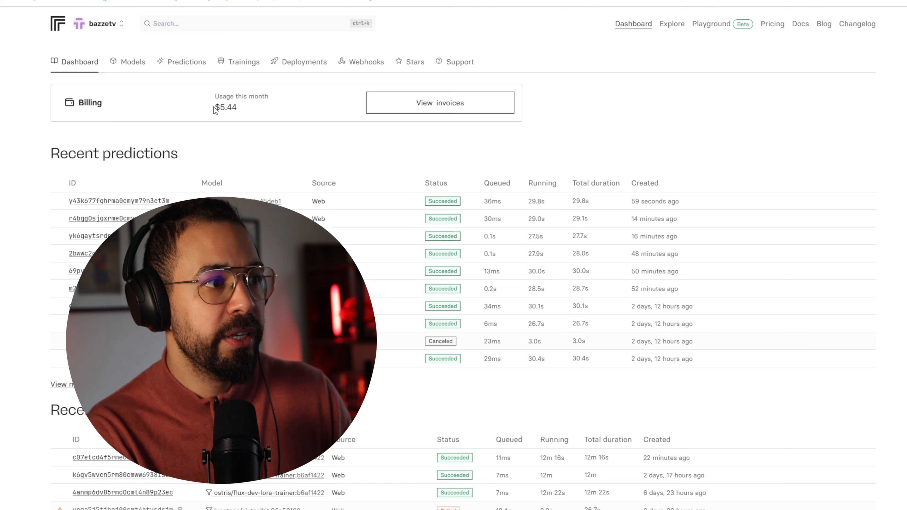
Open the full list of predictions from the dashboard and look through the past runs
{"action": "left_click", "coordinate": [61, 384]}
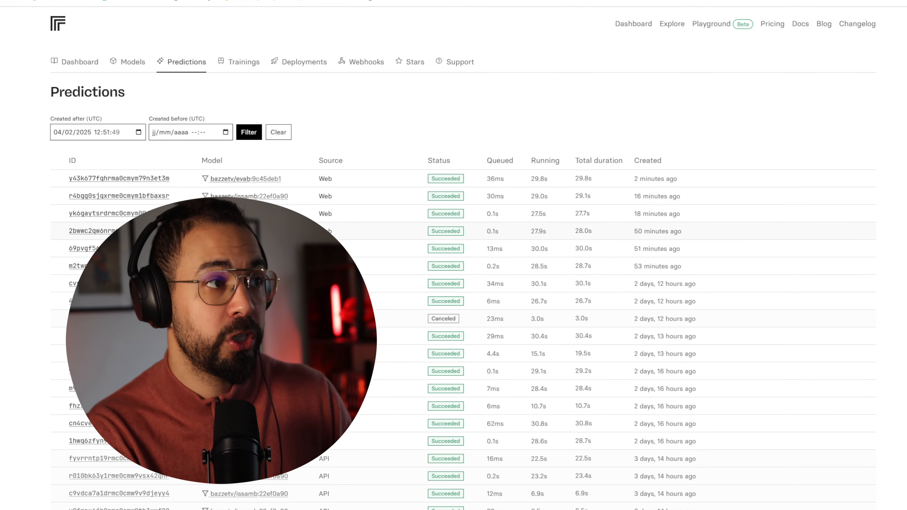
{"action": "scroll", "coordinate": [465, 271], "scroll_direction": "down", "scroll_amount": 15}
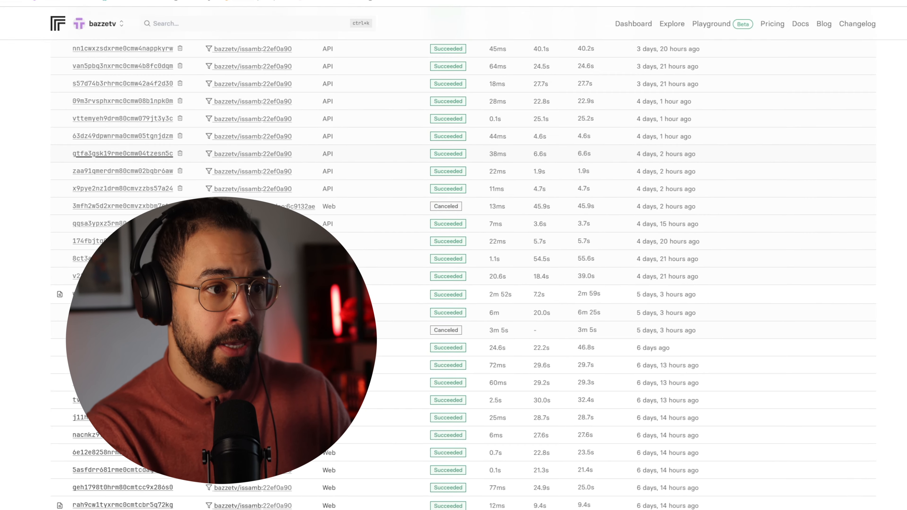
{"action": "scroll", "coordinate": [508, 213], "scroll_direction": "up", "scroll_amount": 15}
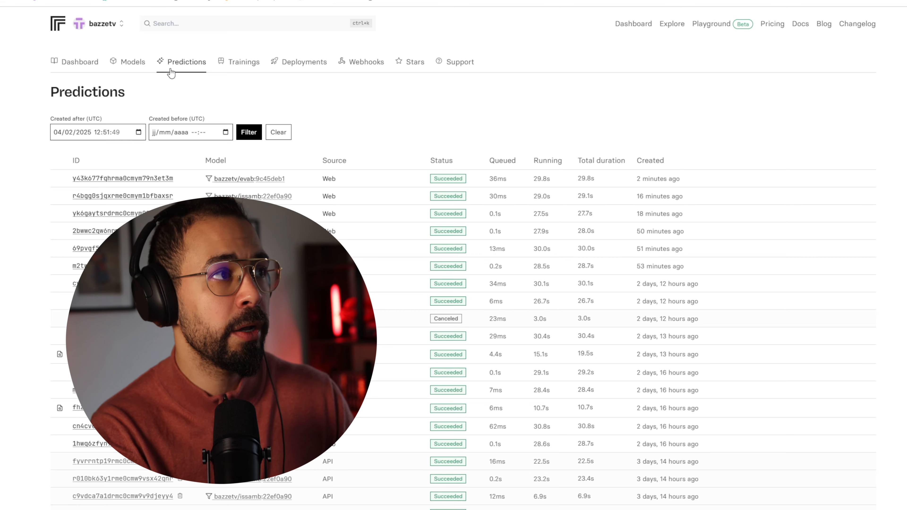
Go to the billing section of the account settings and inspect the monthly spend limit value
{"action": "left_click", "coordinate": [60, 29]}
{"action": "left_click", "coordinate": [80, 28]}
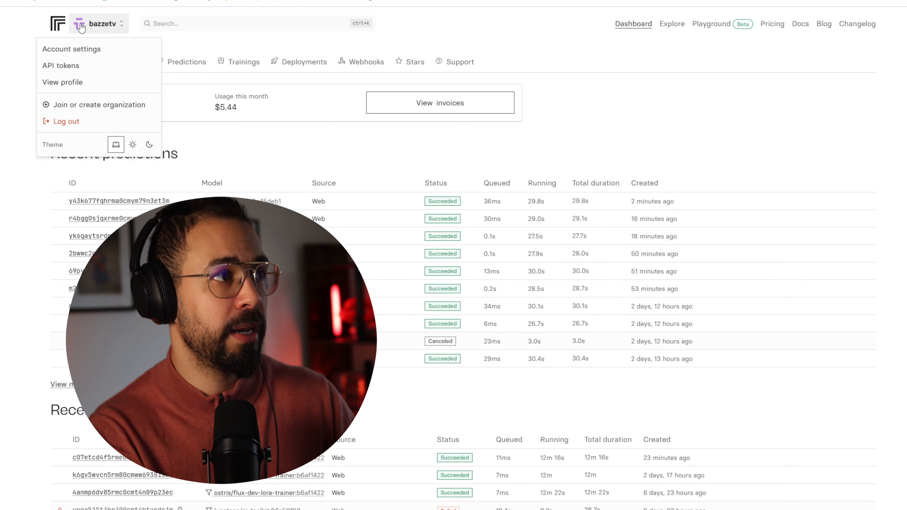
{"action": "left_click", "coordinate": [78, 48]}
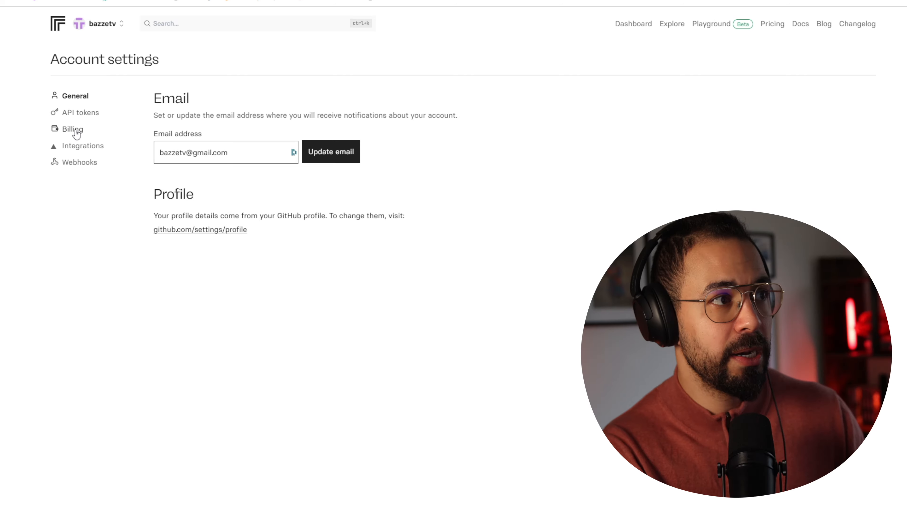
{"action": "left_click", "coordinate": [73, 131]}
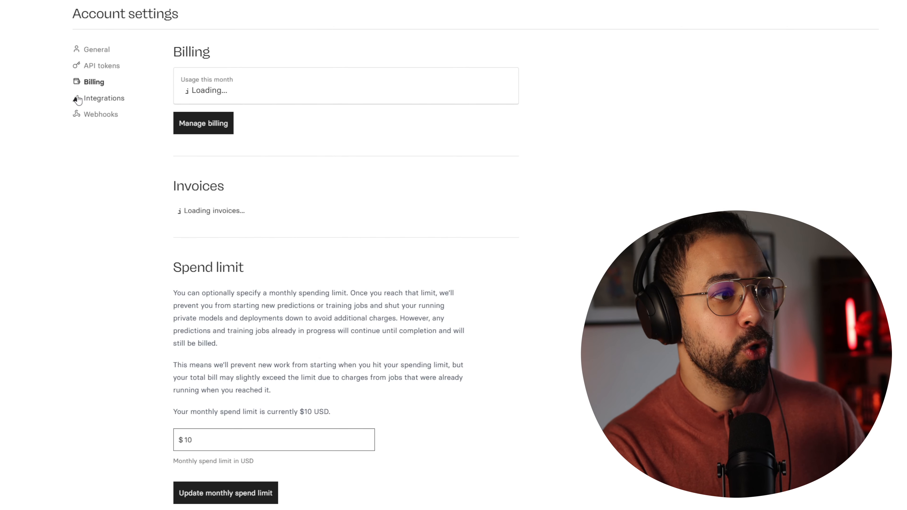
{"action": "left_click_drag", "start_coordinate": [216, 464], "coordinate": [162, 464]}
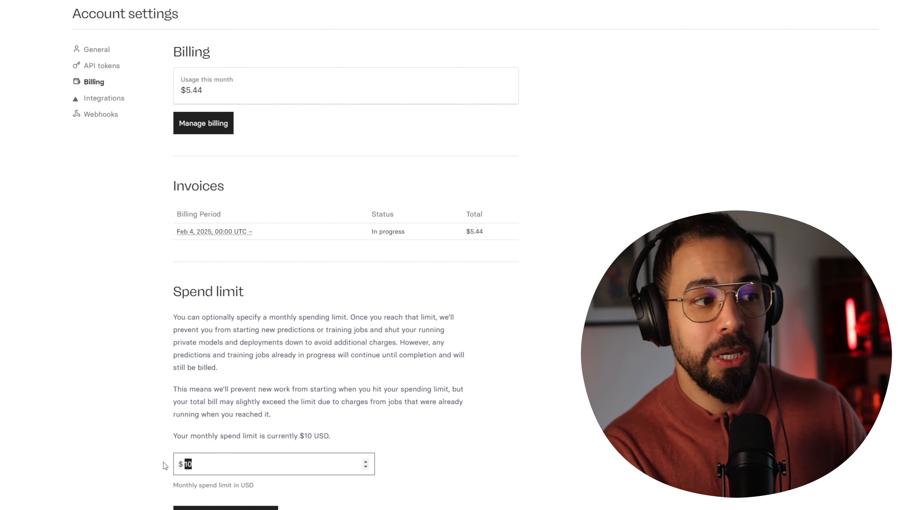
{"action": "left_click", "coordinate": [196, 462]}
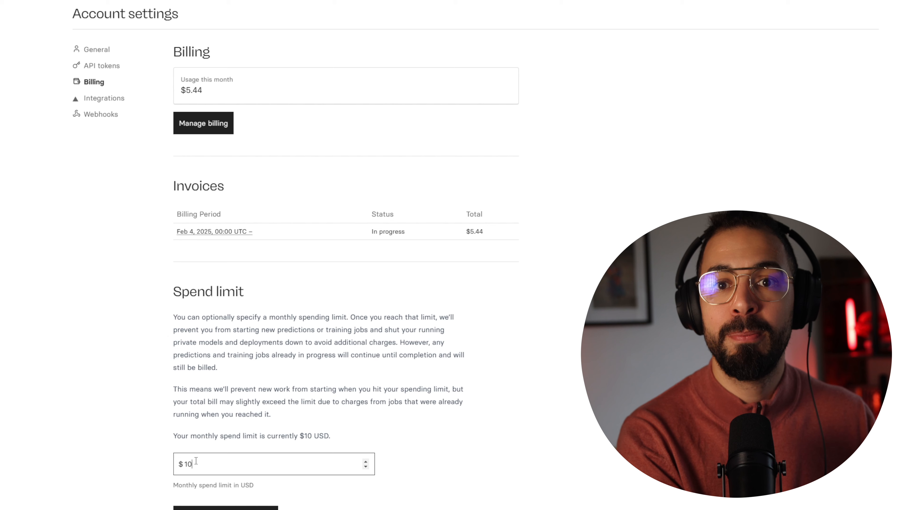